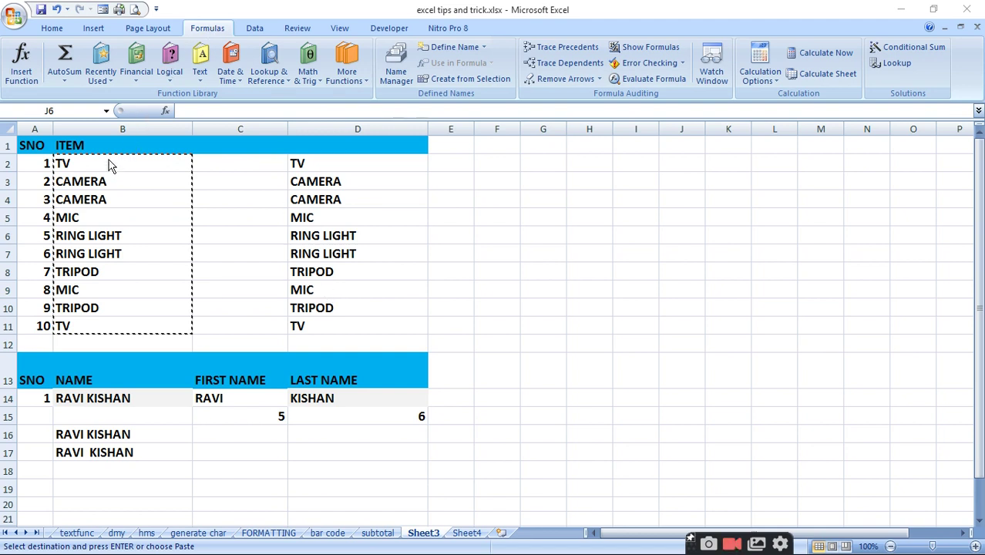
- Remove the five duplicates from B2:B11, leaving TV, CAMERA, MIC, RING LIGHT and TRIPOD
left_click_drag(105, 163, 121, 323)
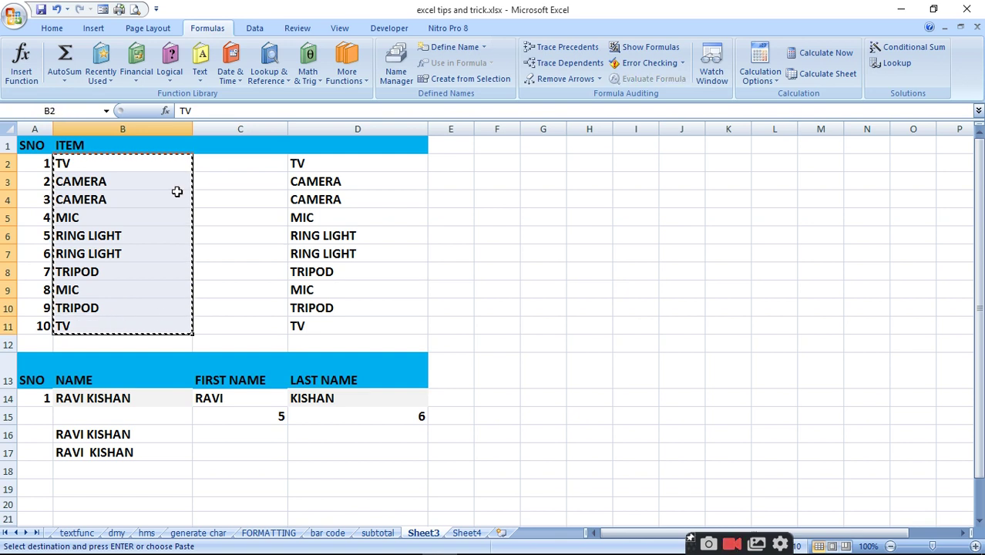
left_click(259, 27)
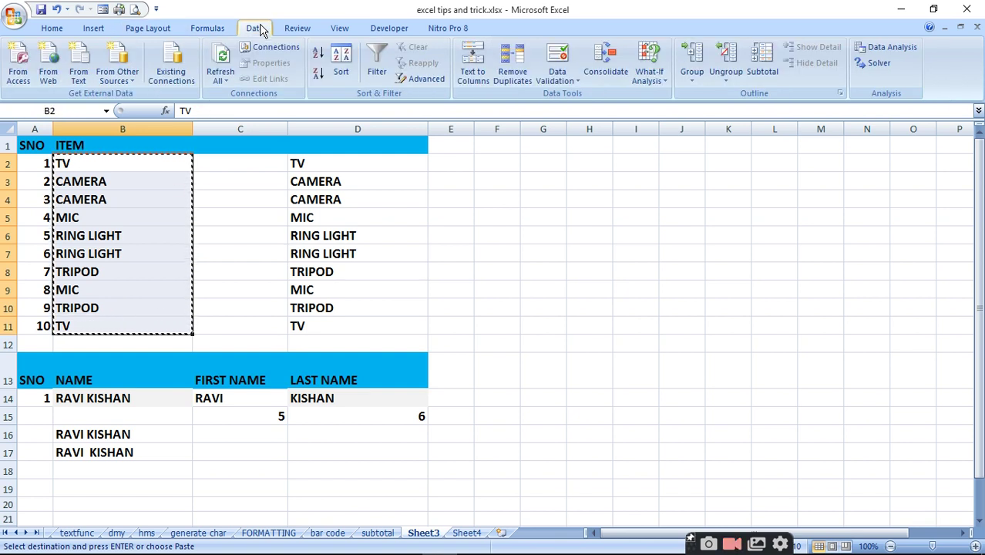
left_click(512, 75)
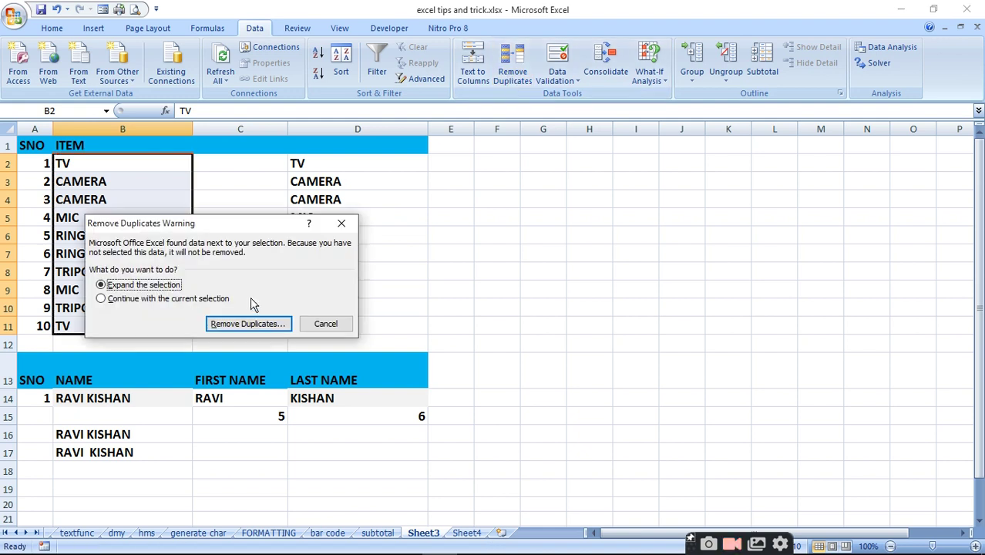
left_click(110, 302)
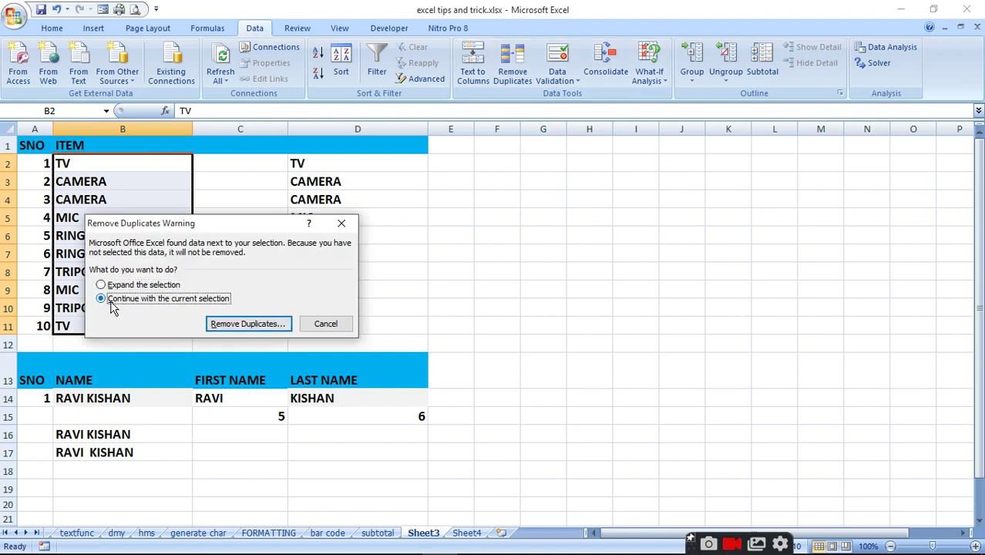
left_click(254, 327)
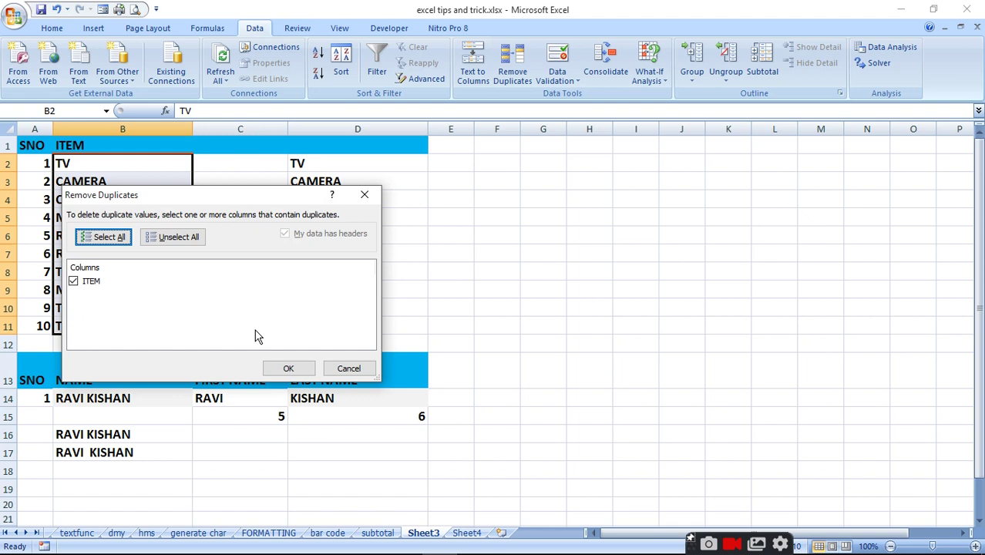
left_click(288, 369)
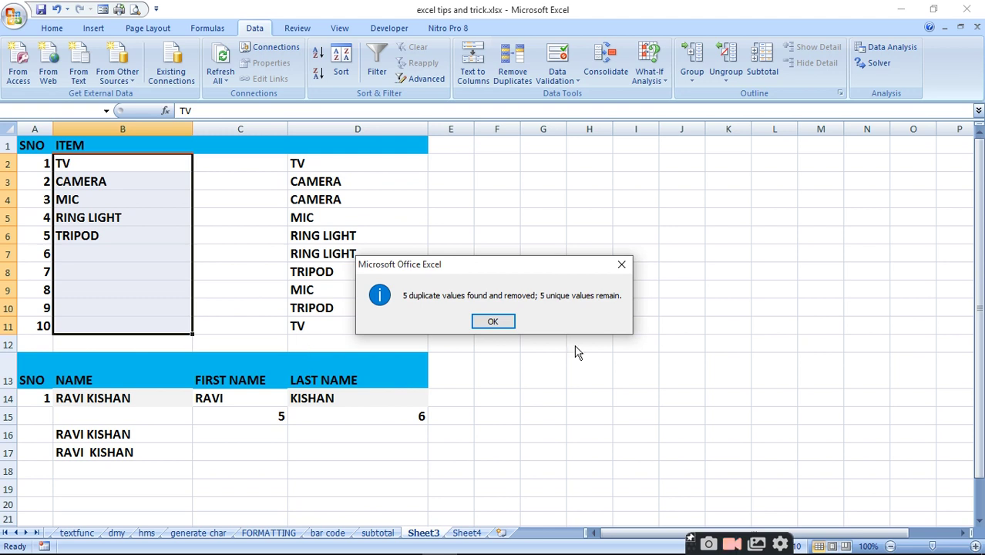
left_click(492, 323)
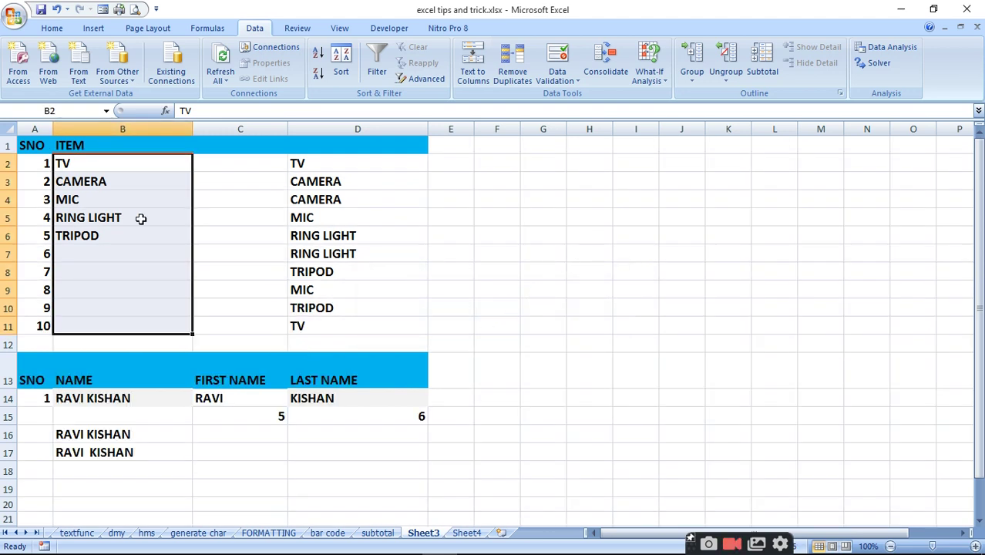
- Enter the heading PRICE in cell C1
left_click(208, 146)
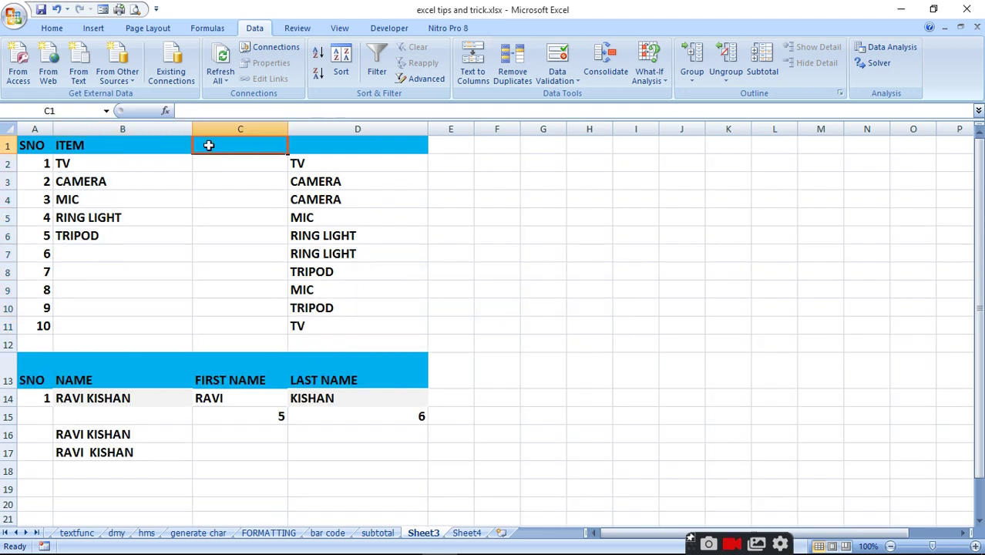
type("PRICE")
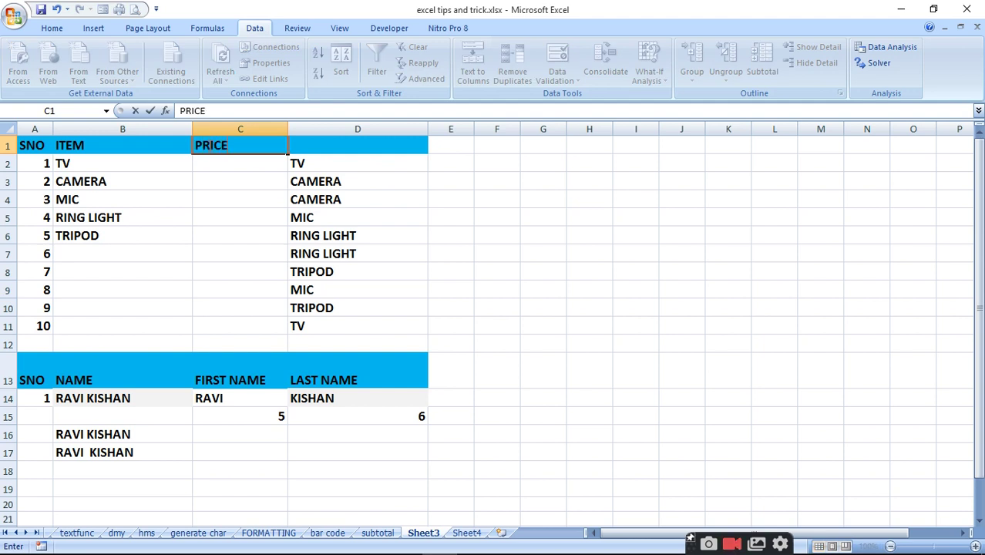
left_click(539, 197)
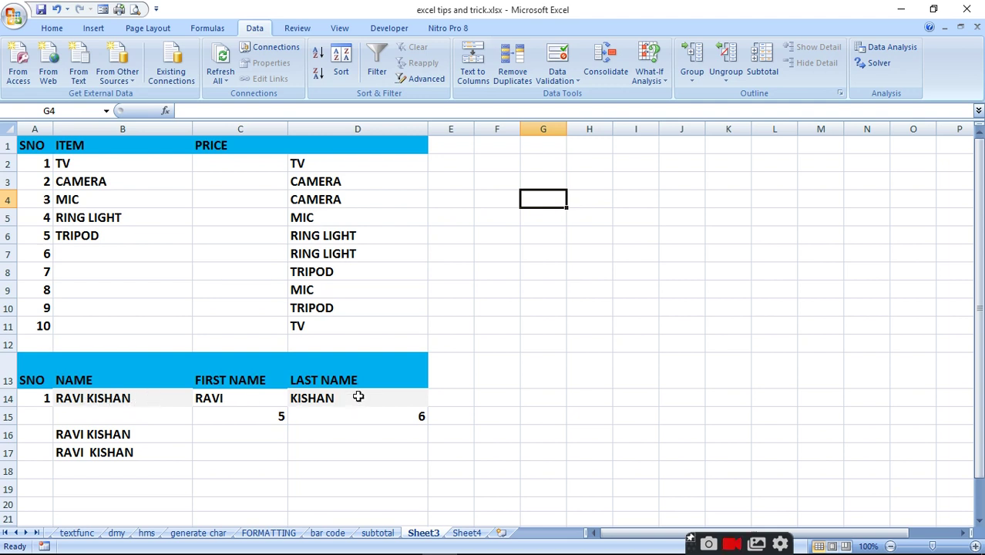
- Check the formulas in C14 and C15, then turn on Show Formulas
left_click(224, 400)
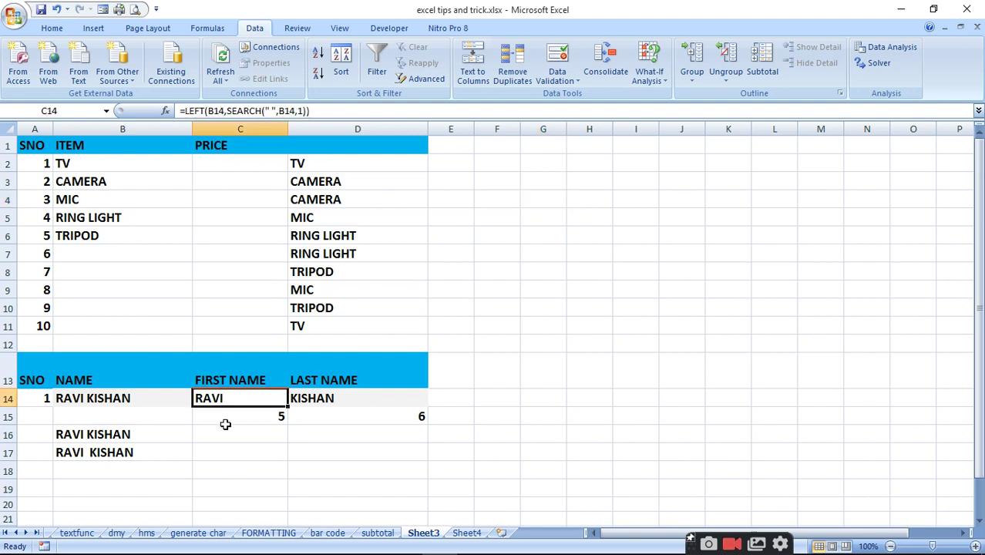
left_click(226, 424)
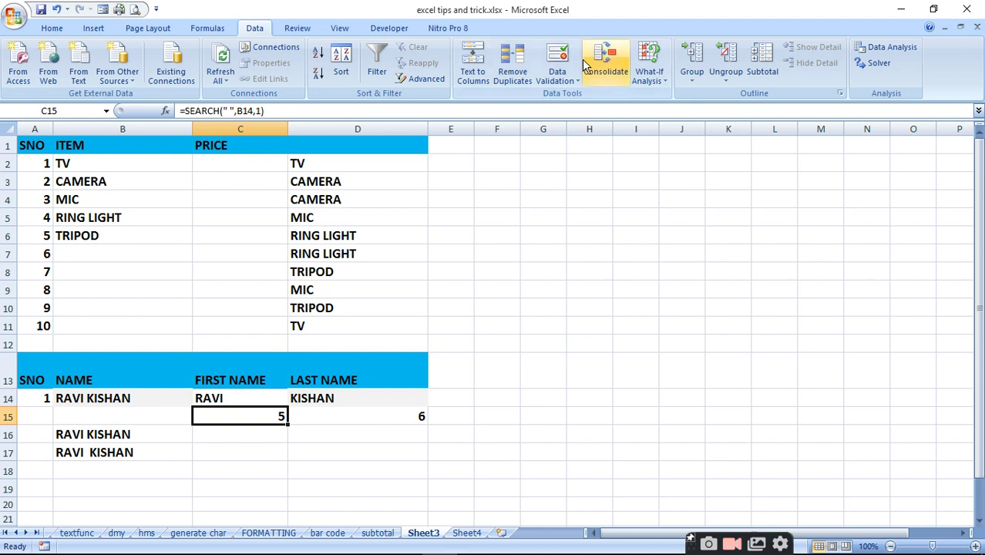
left_click(216, 31)
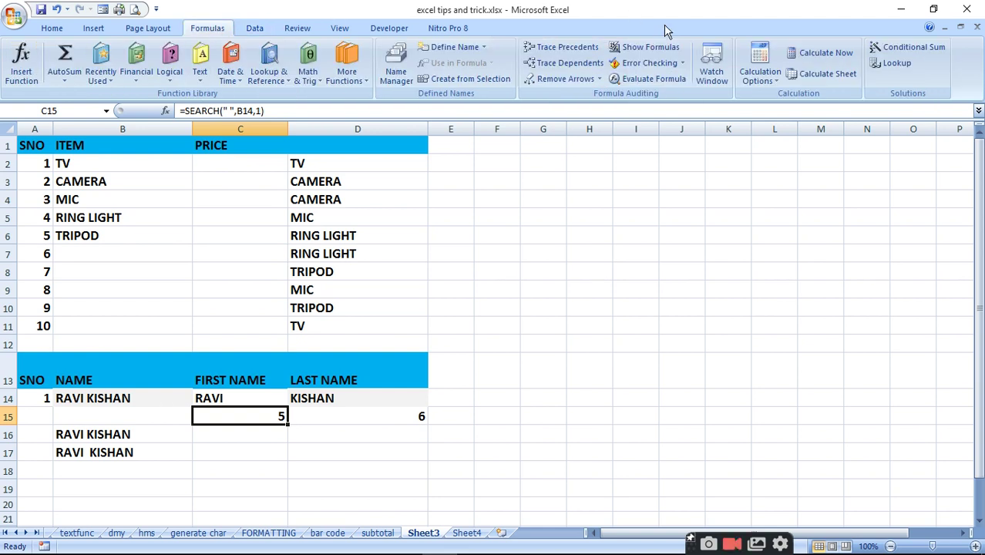
left_click(650, 48)
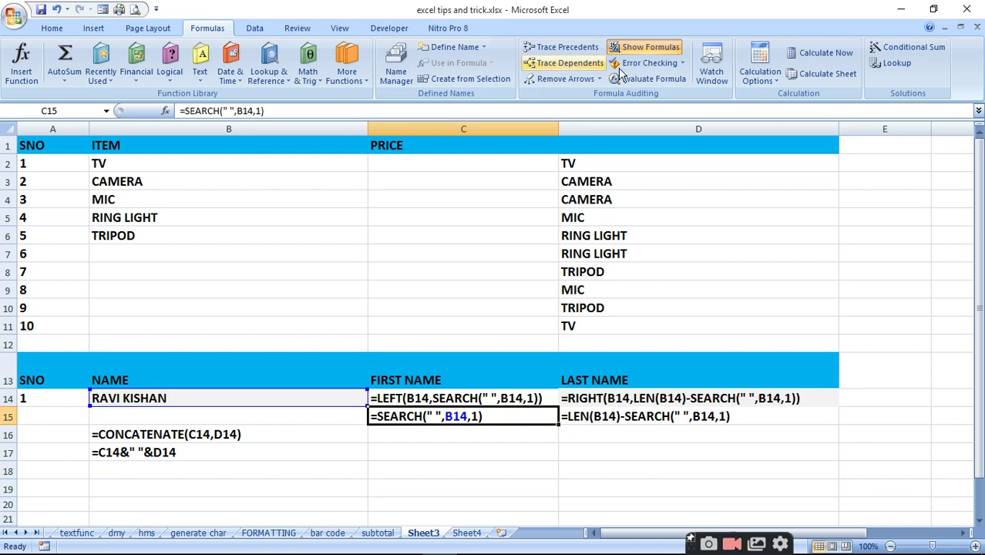
- Turn Show Formulas off, check D15's formula and select B15
left_click(670, 42)
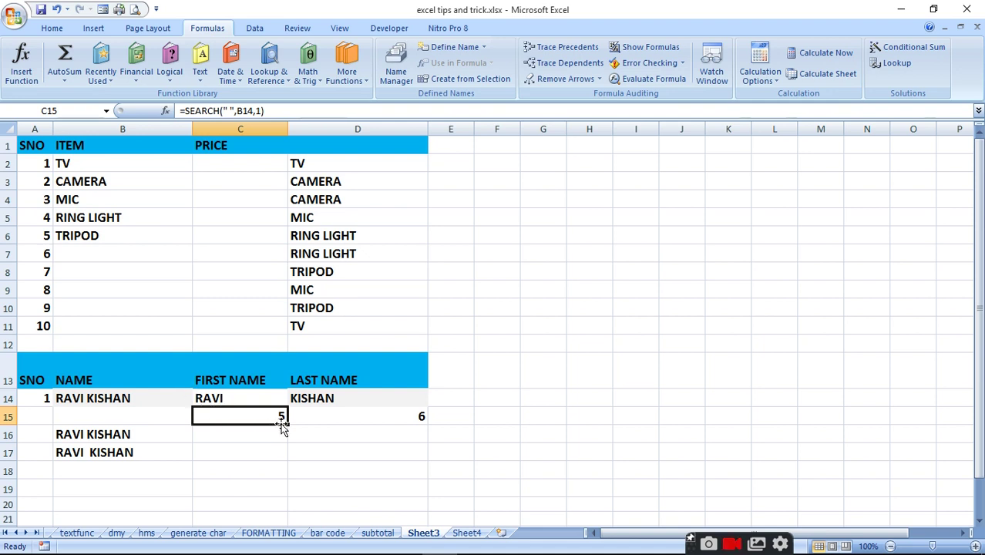
left_click(355, 413)
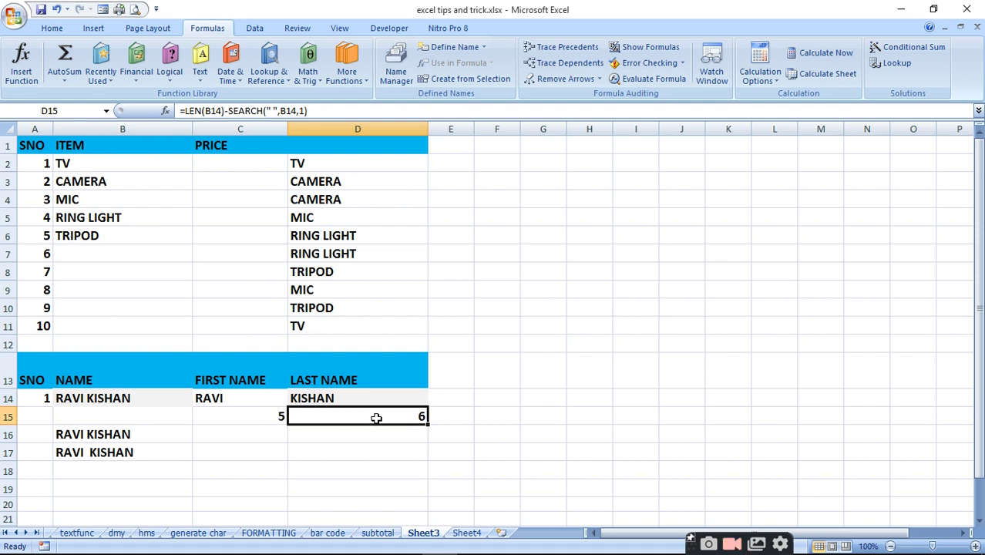
left_click(118, 411)
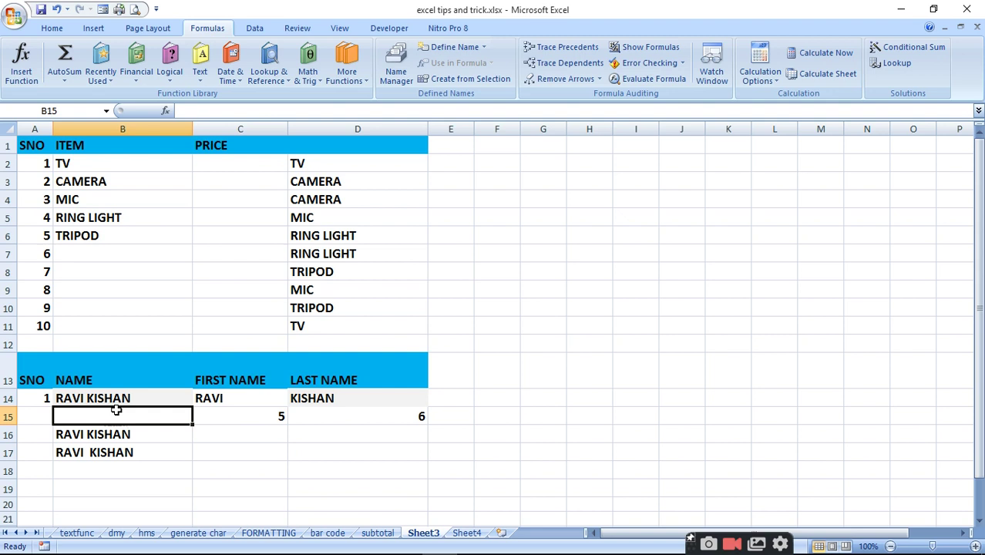
- Enter =LEN(B14) in B15 to get 11, then review C15
type("=LE")
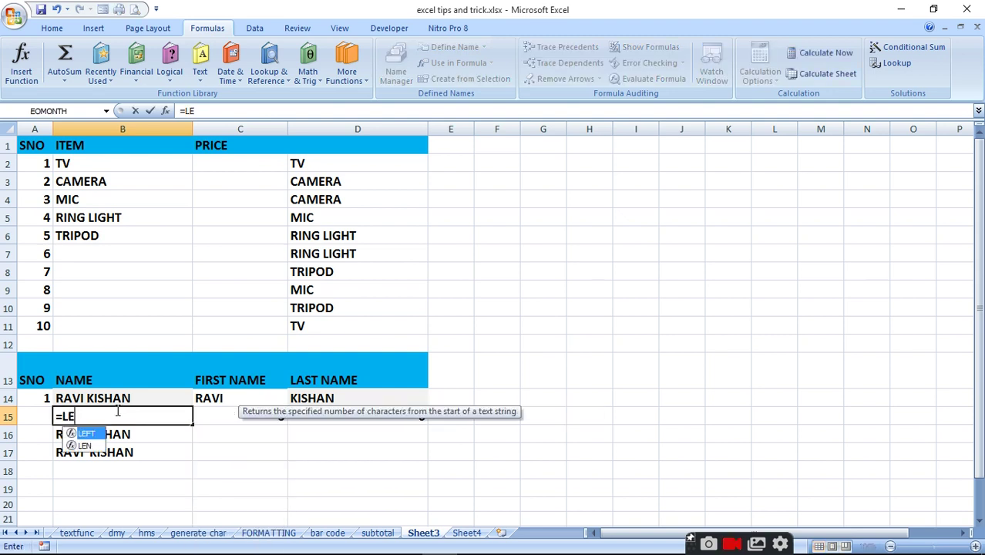
type("N(B14")
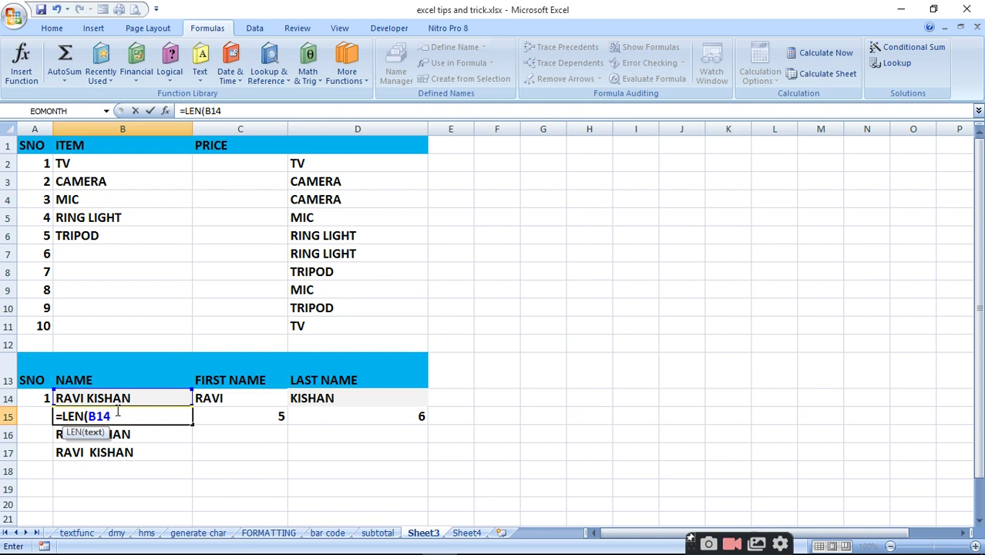
key("Return")
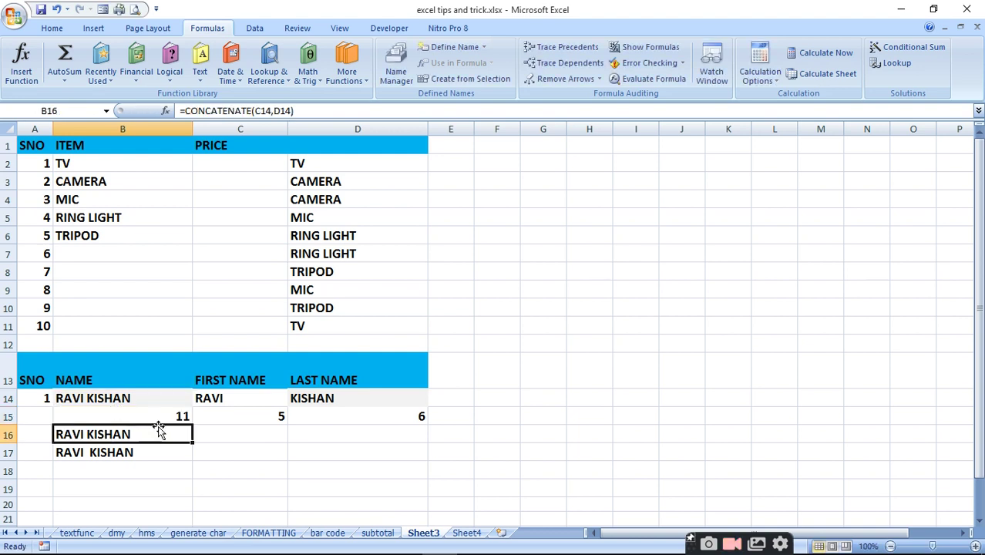
left_click(259, 421)
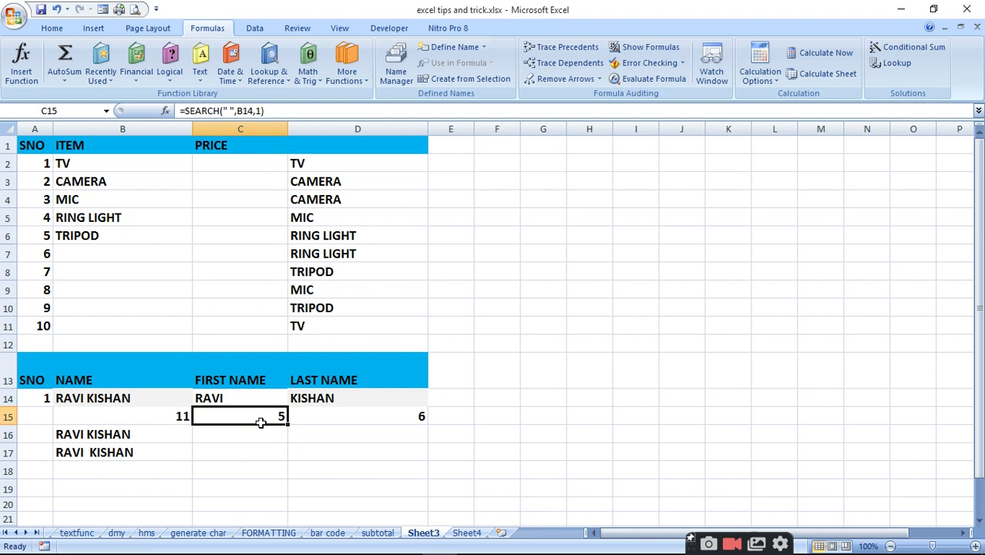
left_click(388, 428)
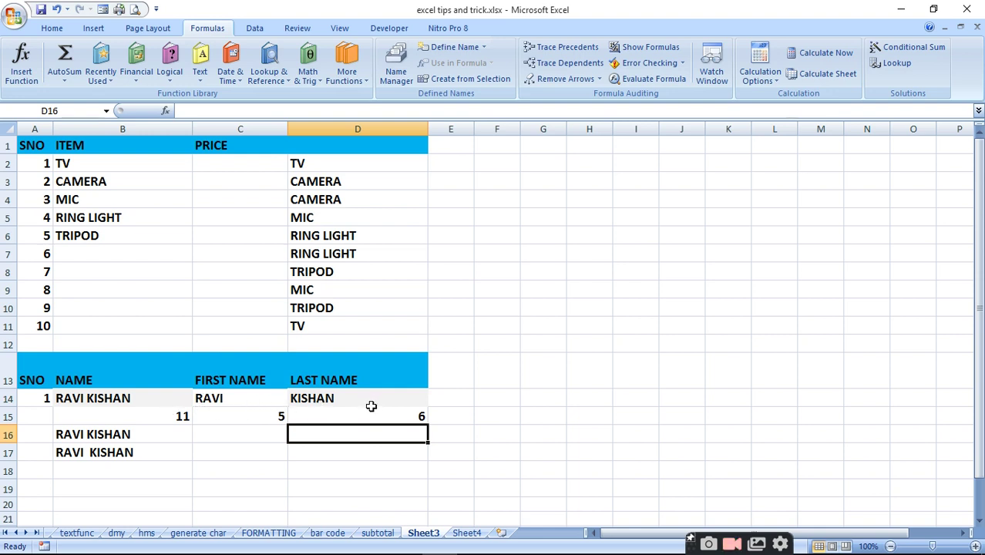
- Check B16's CONCATENATE formula, then toggle Show Formulas on, off and on again
left_click(111, 434)
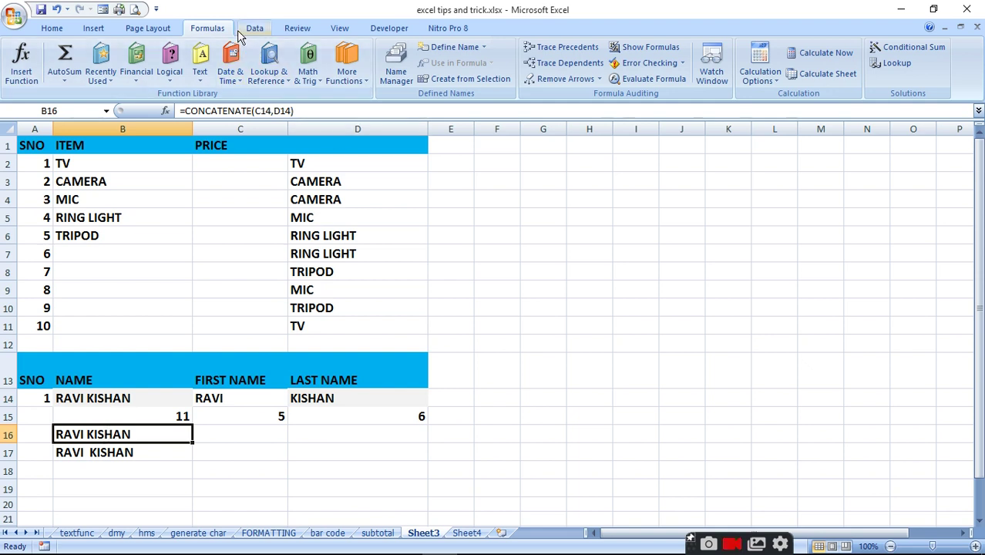
left_click(644, 48)
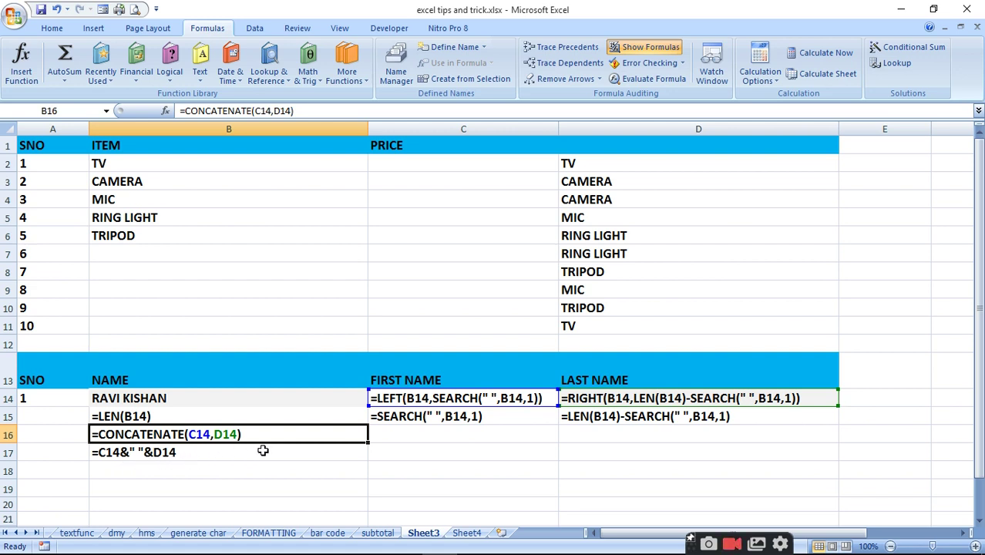
left_click(652, 45)
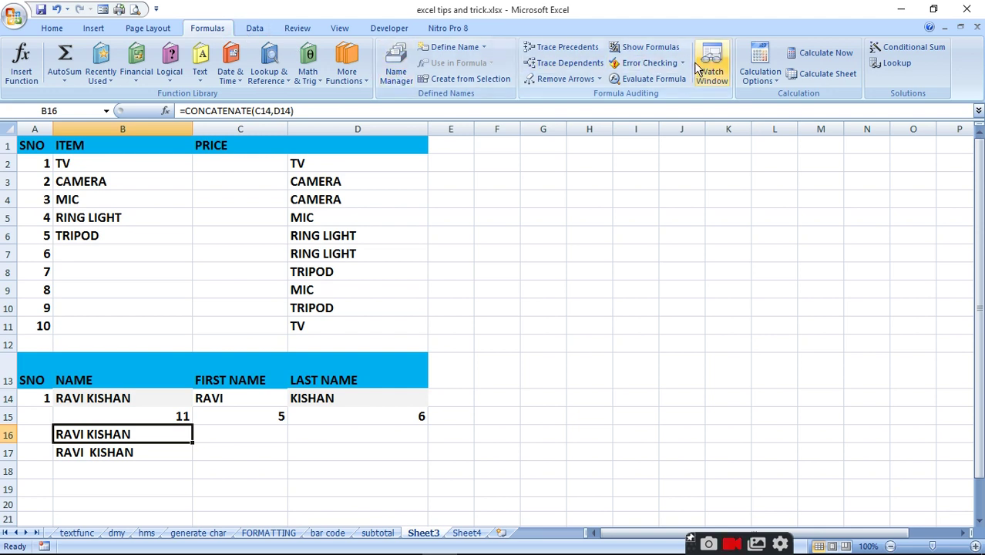
left_click(630, 48)
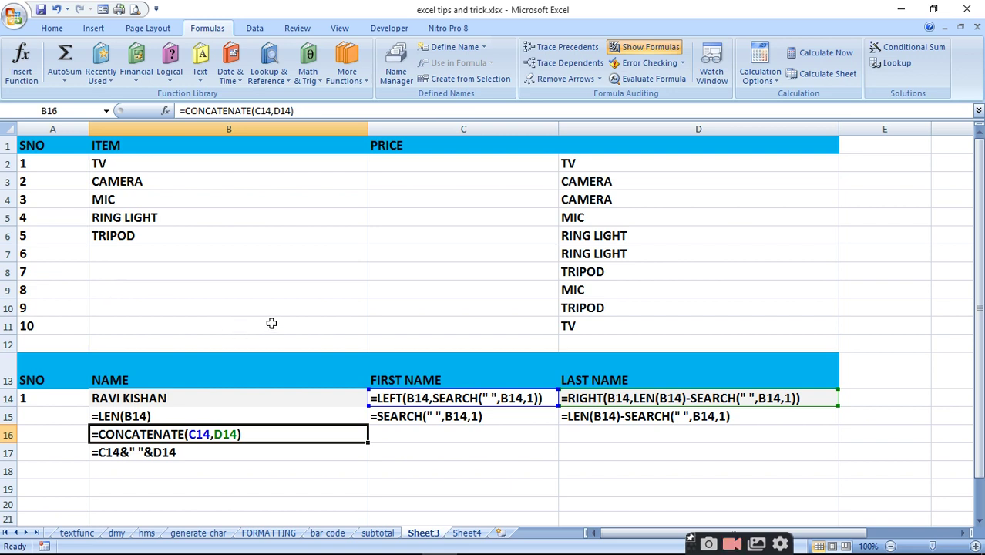
- Enter TV BLACK in B7, TH COLOR in B2 and TV COLOR in B8
left_click(158, 168)
left_click(136, 260)
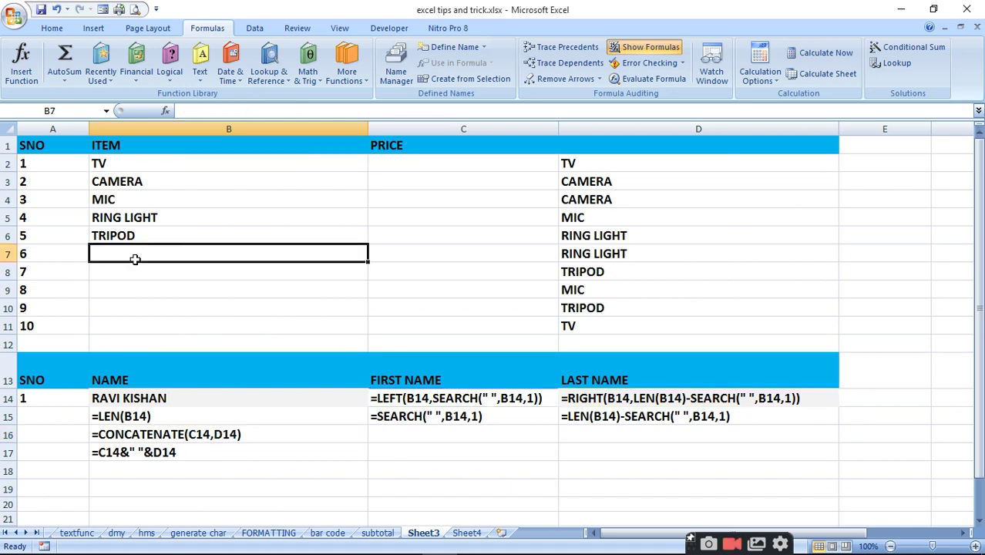
type("TV BLACK")
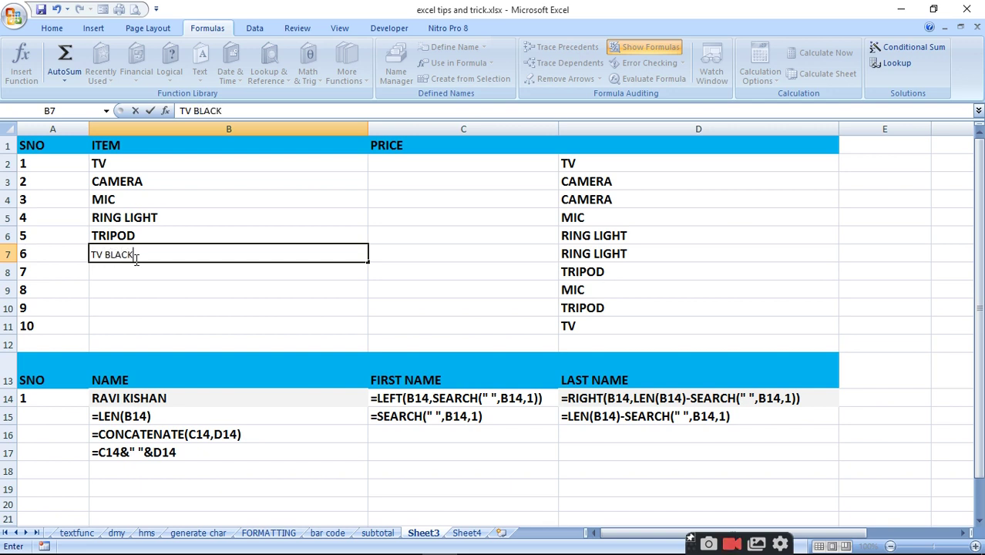
left_click(132, 160)
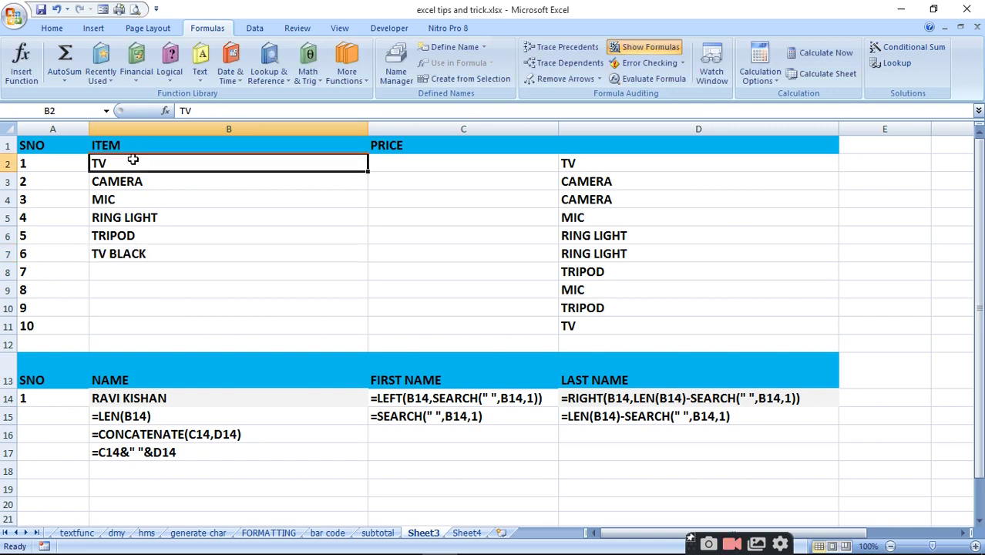
type("TH COLOR")
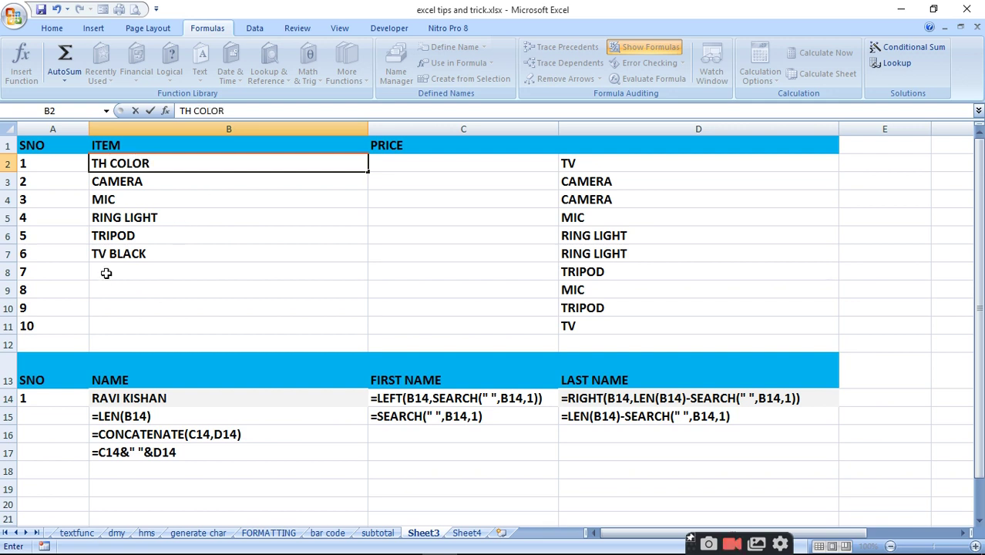
left_click(106, 273)
type("TV COLOR")
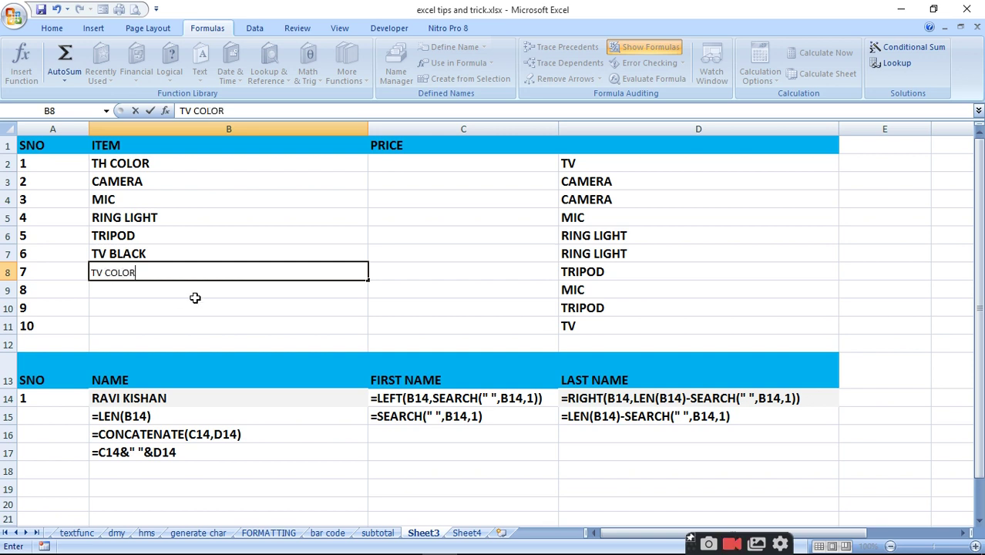
key("Return")
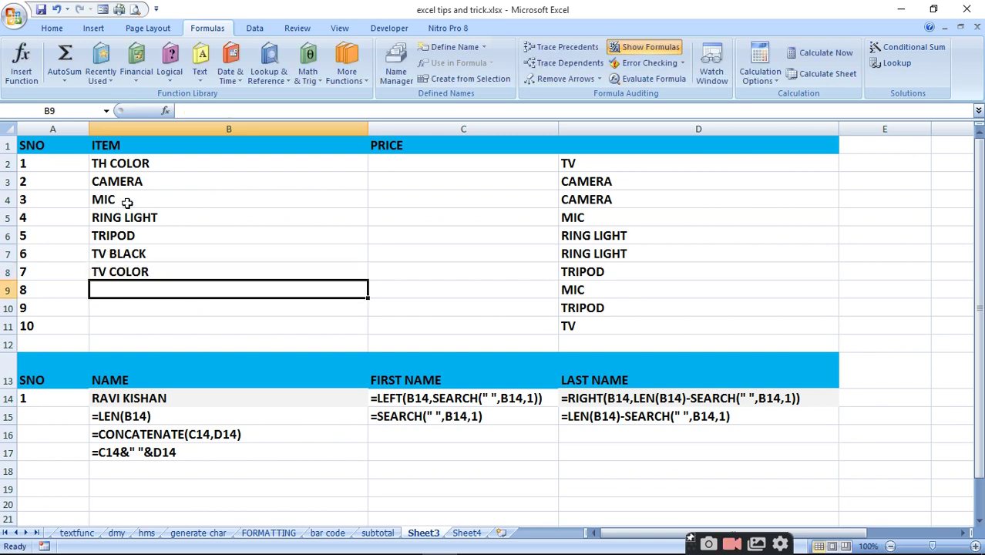
left_click_drag(131, 163, 136, 273)
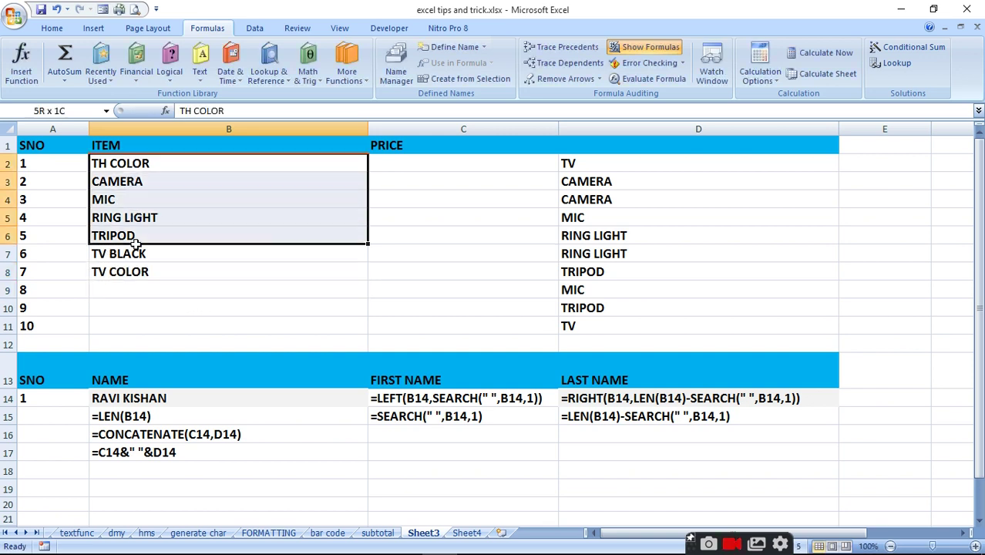
left_click(105, 169)
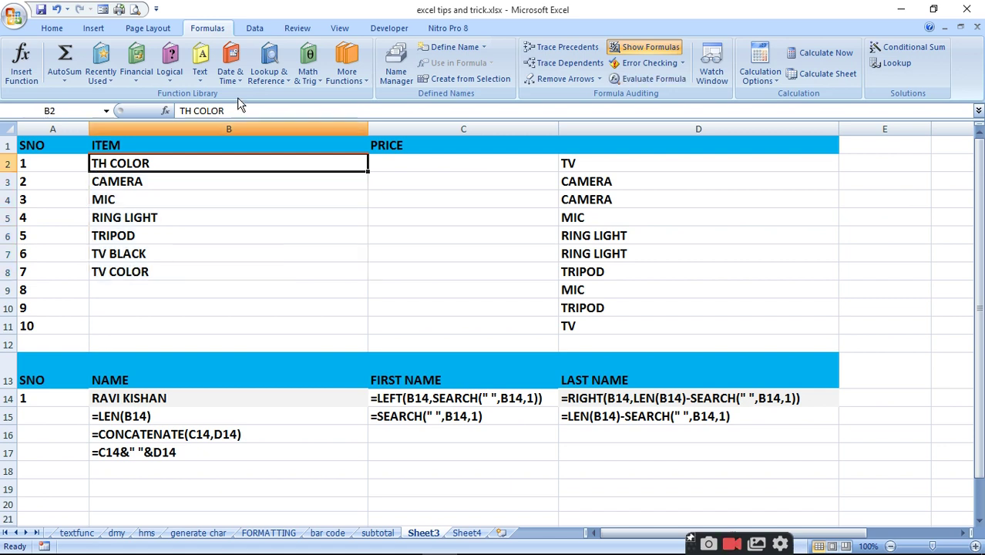
- Change B2 from TH COLOR to TV COLOR, then select B2:B8
left_click(192, 110)
key("BackSpace")
type("V")
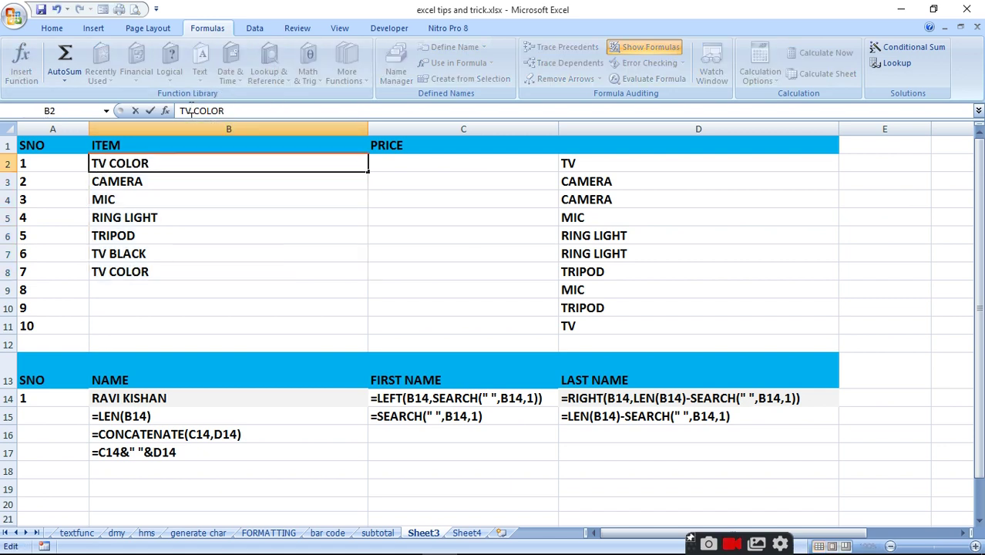
key("Return")
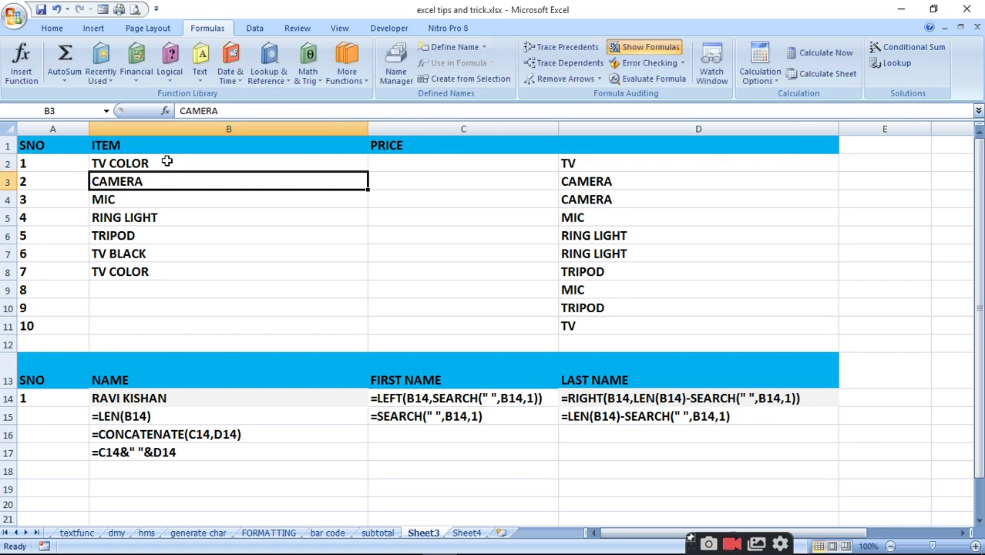
left_click(145, 165)
left_click_drag(145, 165, 154, 272)
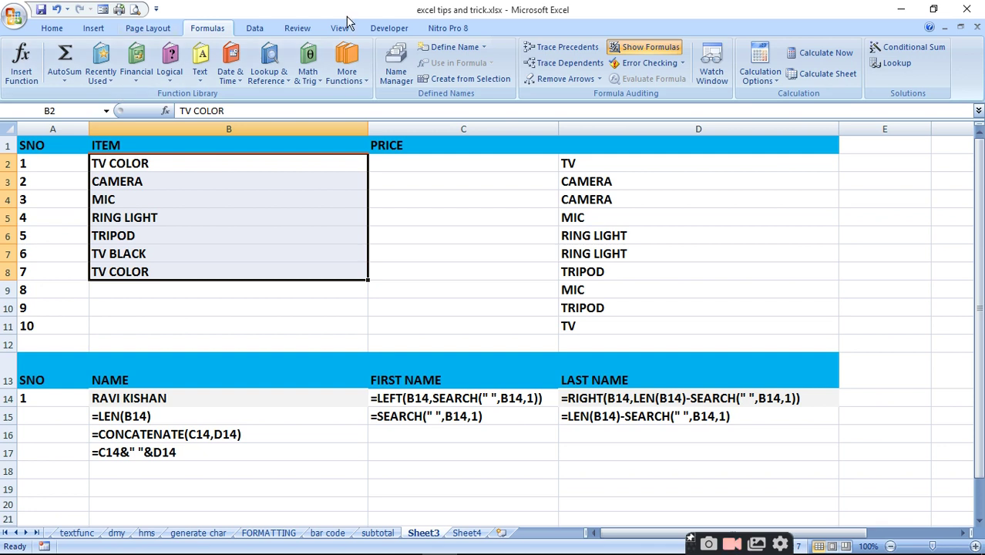
- Run Remove Duplicates on the ITEM column of B2:B8, removing 1 and keeping 6
left_click(255, 28)
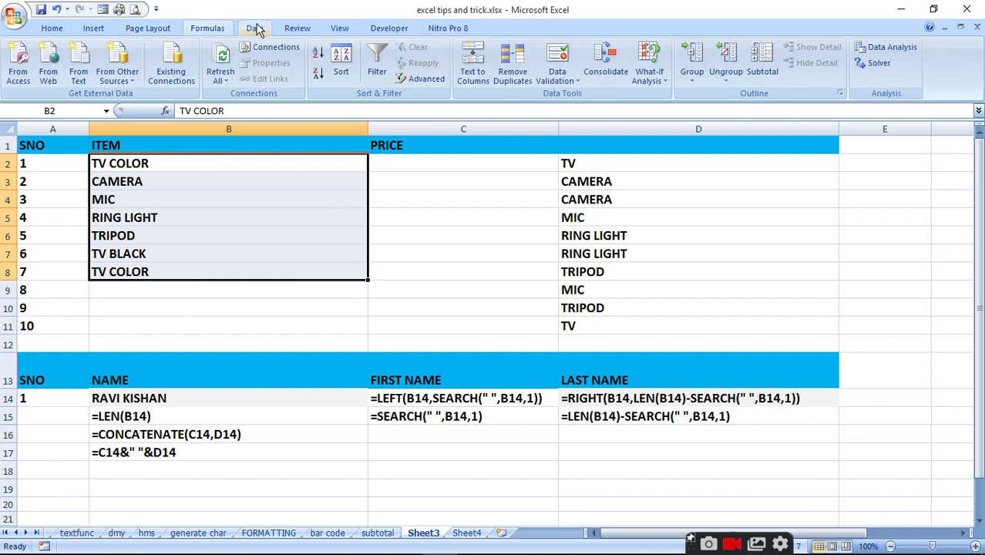
left_click(517, 76)
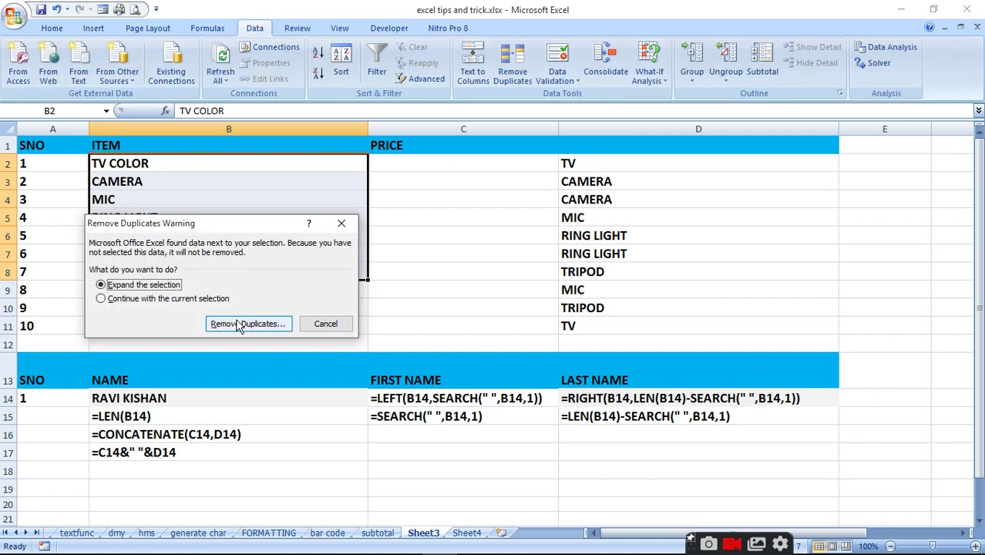
left_click(138, 299)
left_click(253, 328)
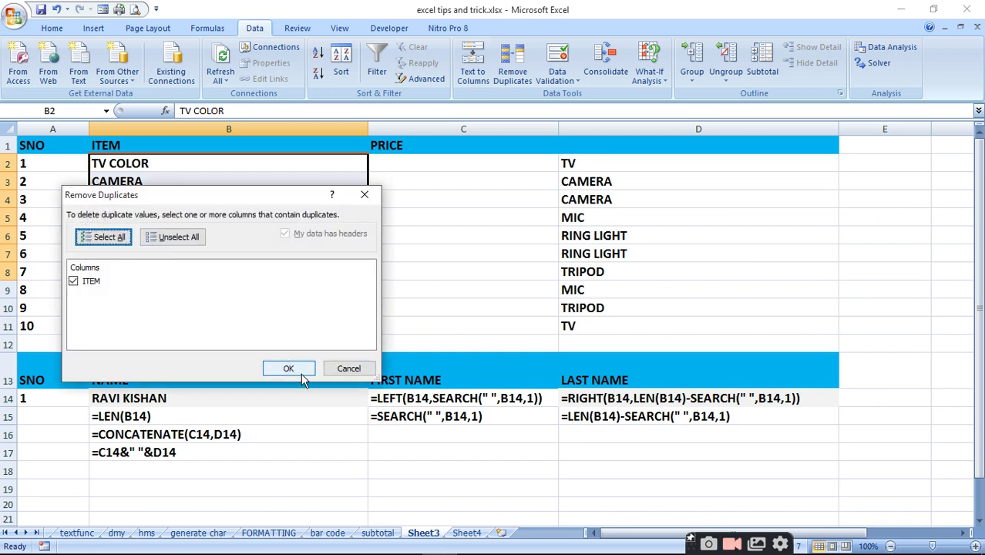
left_click(288, 368)
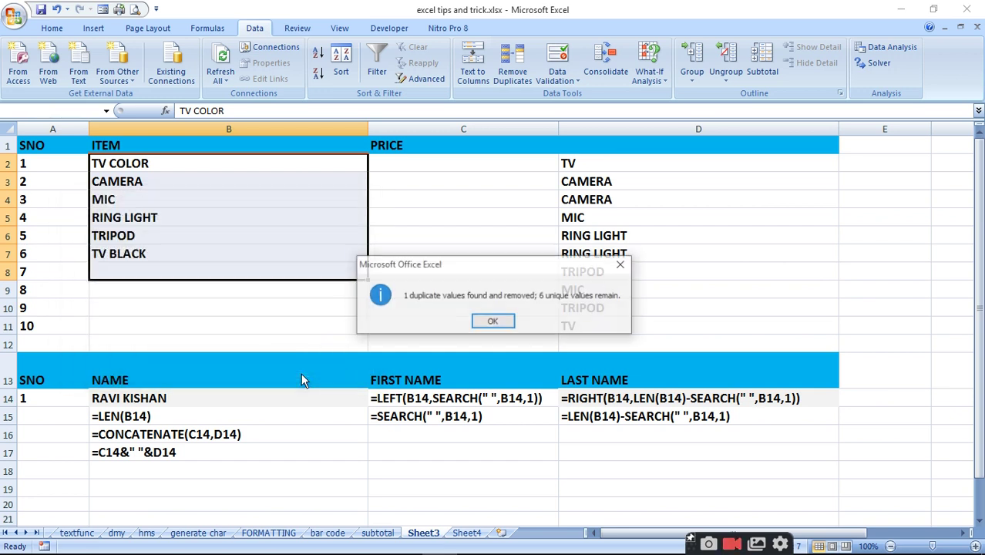
left_click(494, 321)
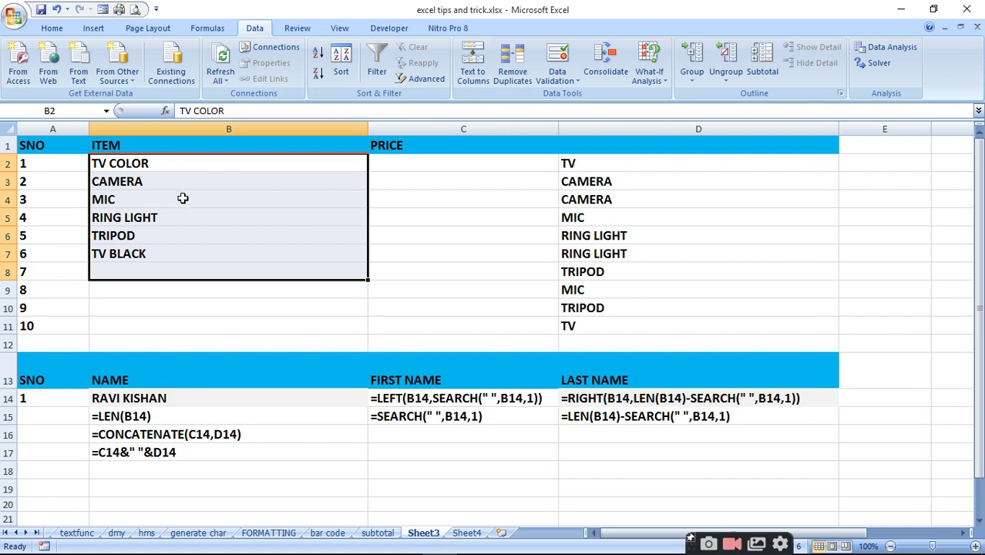
- Sort the current selection B2:B7 by ITEM values, A to Z
left_click_drag(125, 162, 133, 257)
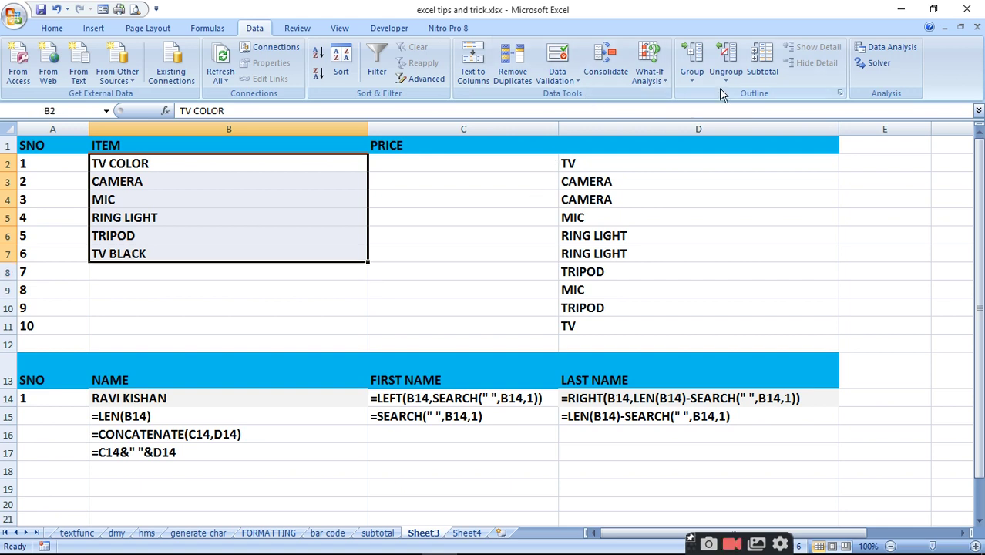
left_click(339, 75)
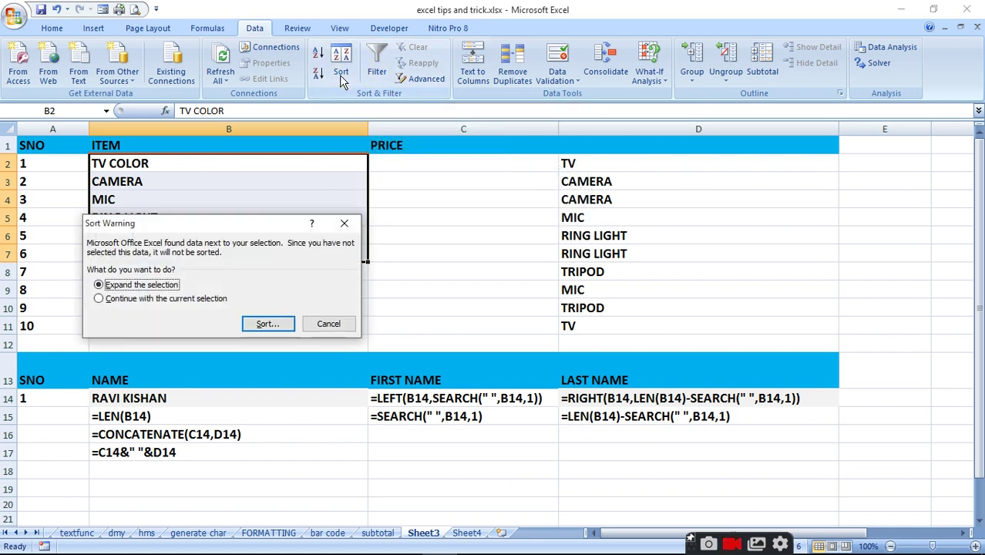
left_click(105, 299)
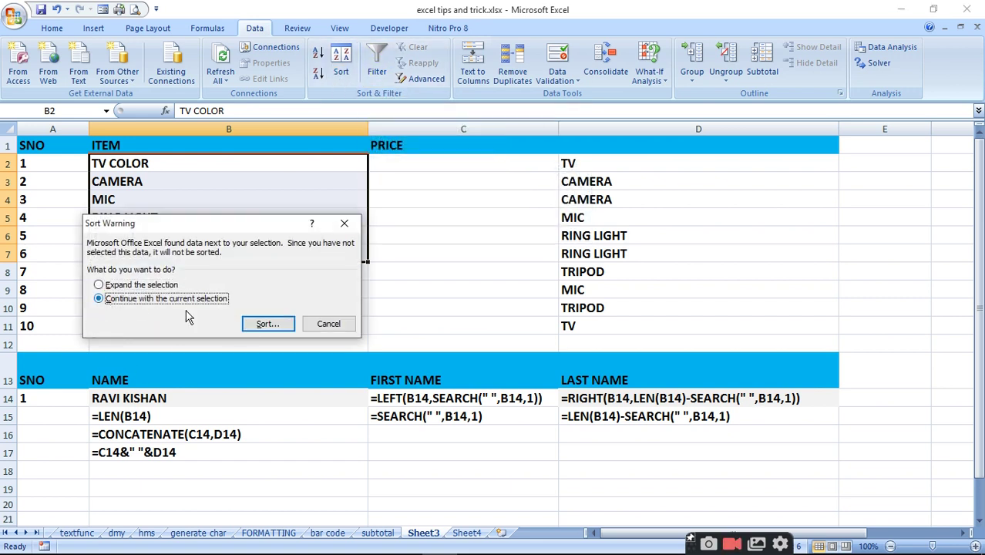
left_click(266, 325)
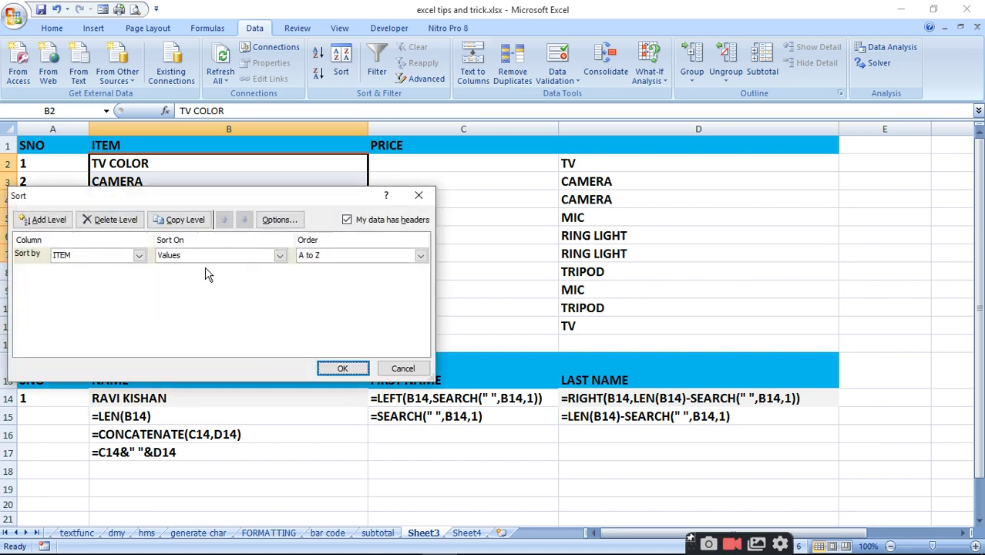
left_click(344, 369)
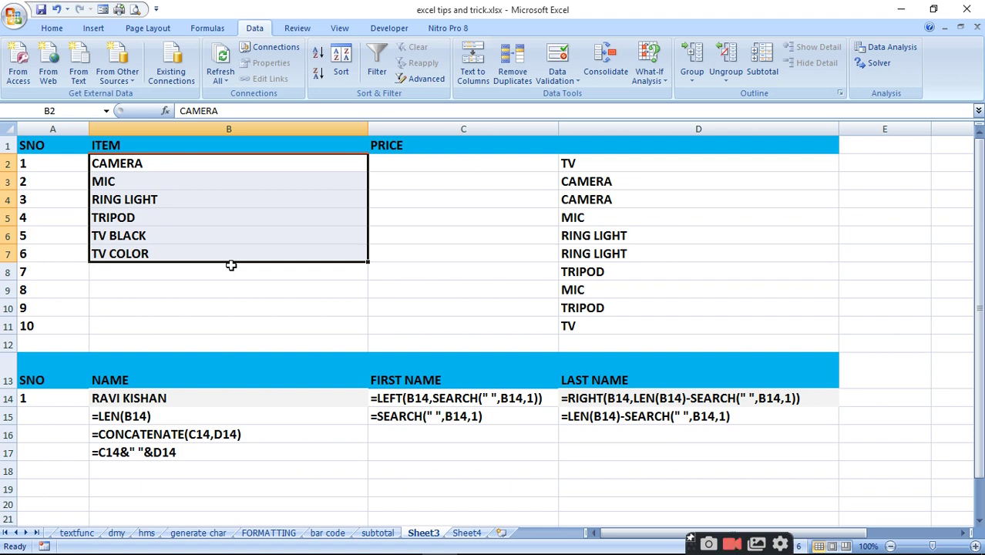
- Enter prices 25000 for CAMERA, 1200 for MIC and 500 for RING LIGHT
left_click(417, 159)
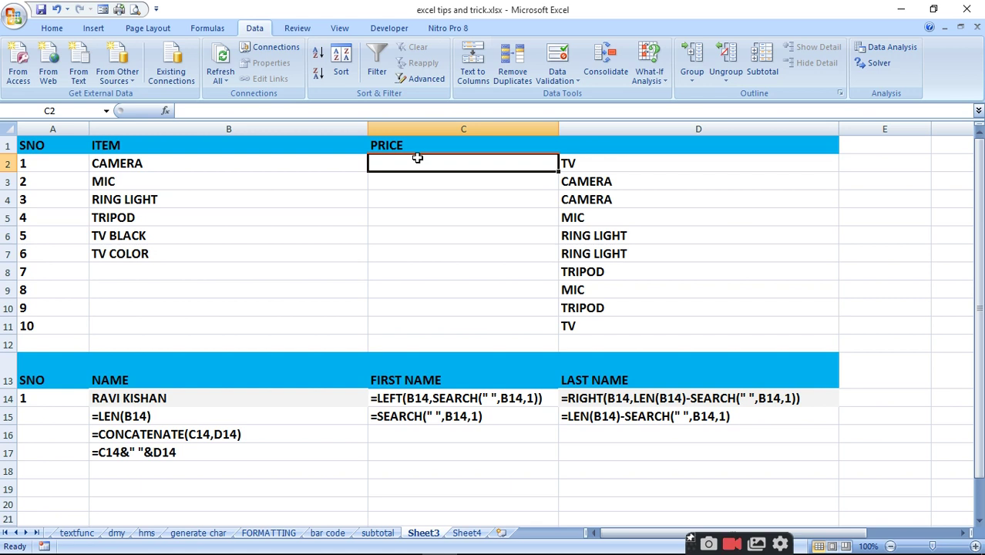
type("25000")
left_click(391, 184)
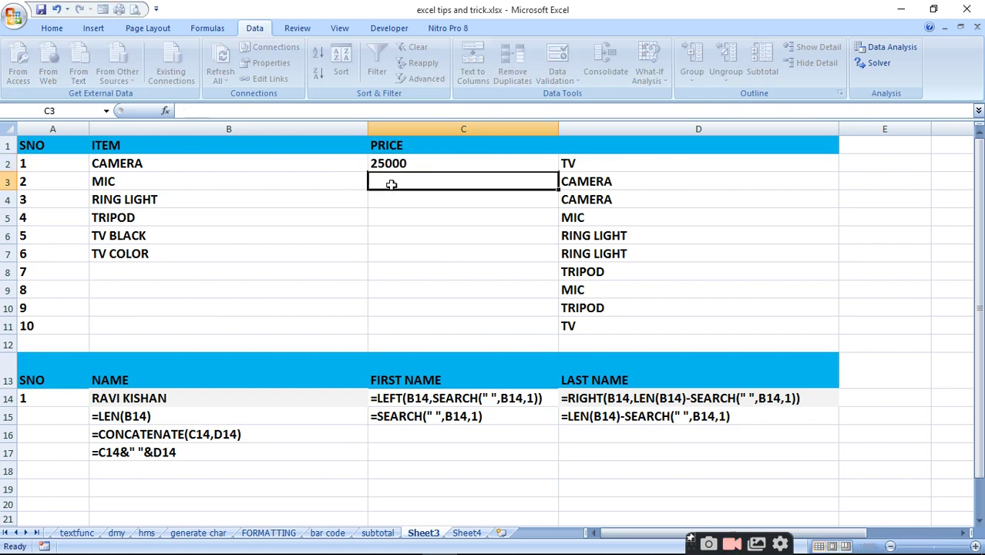
type("1200")
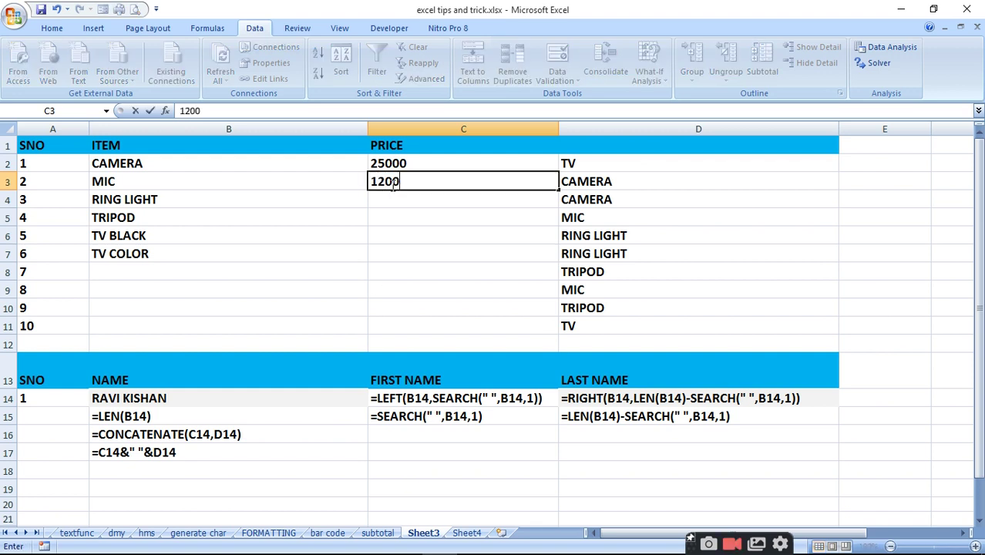
left_click(402, 203)
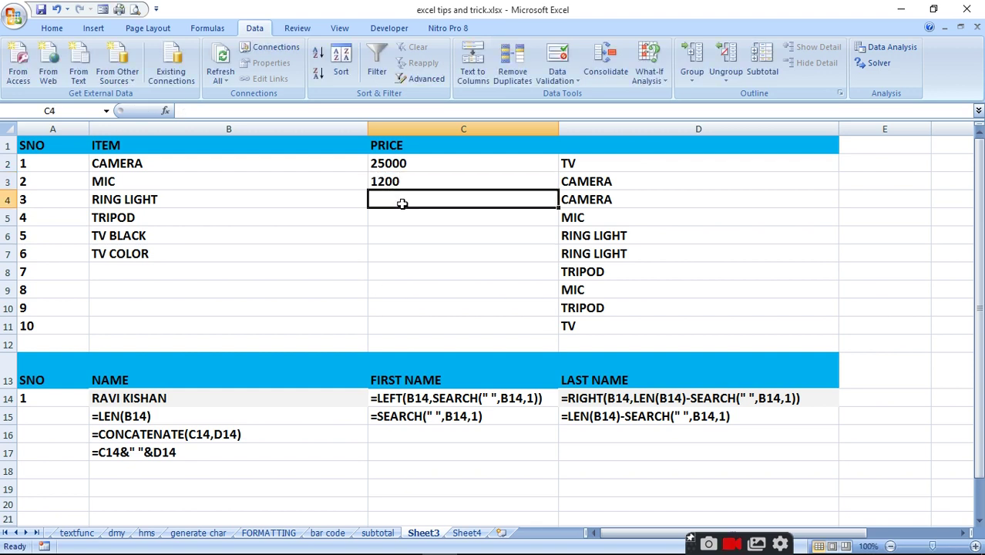
type("500")
- Enter prices 800 for TRIPOD (fixing a typo), 5000 for TV BLACK and 50000 for TV COLOR
left_click(391, 218)
type("50")
key("BackSpace")
key("BackSpace")
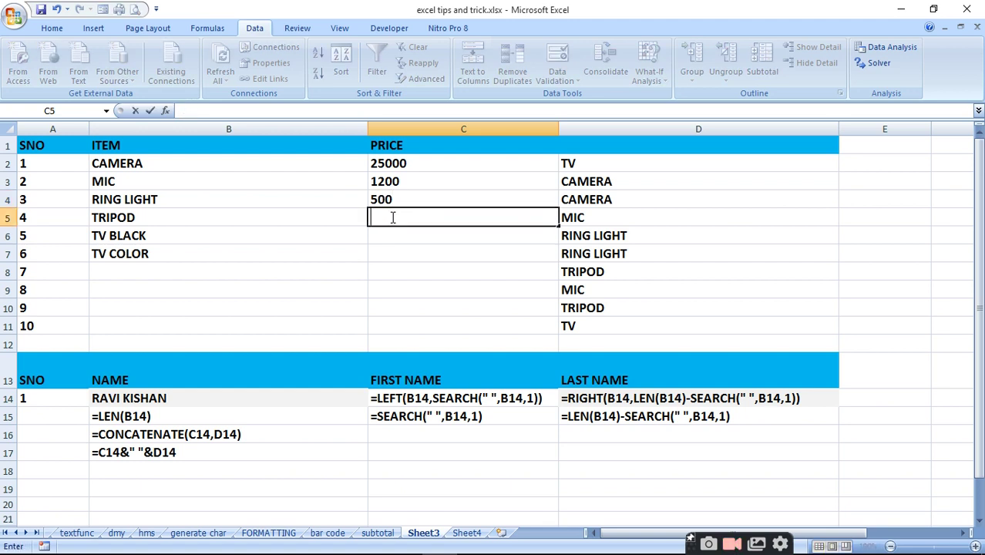
type("800")
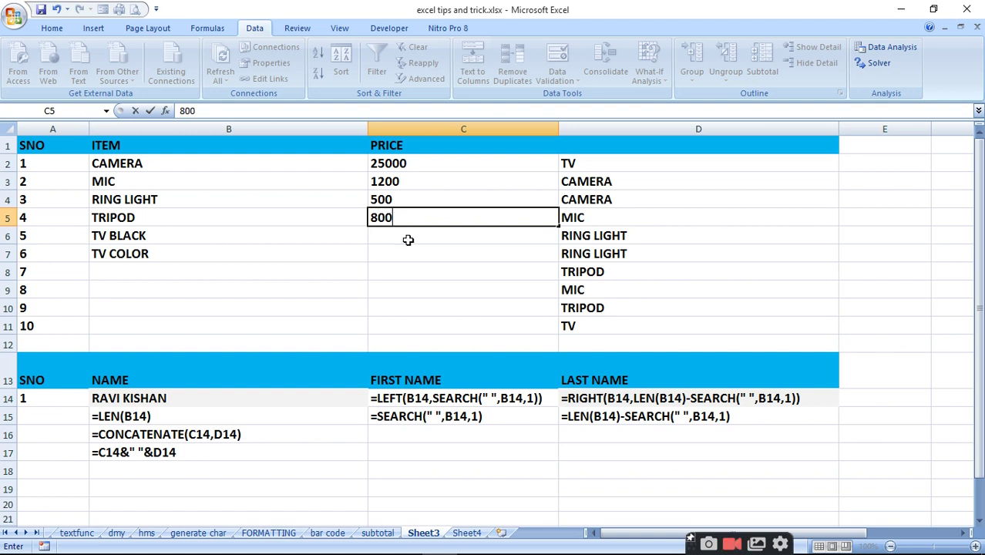
left_click(391, 237)
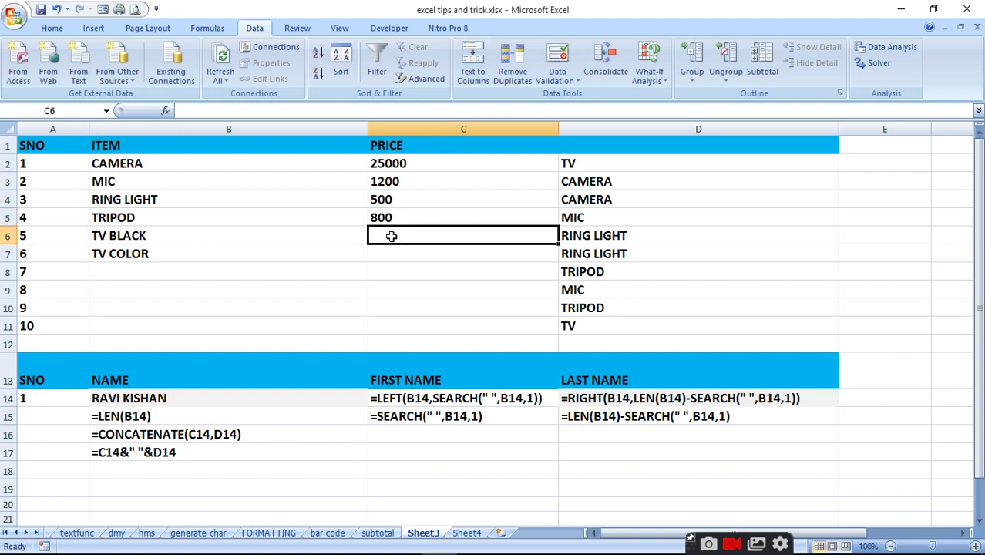
type("5000")
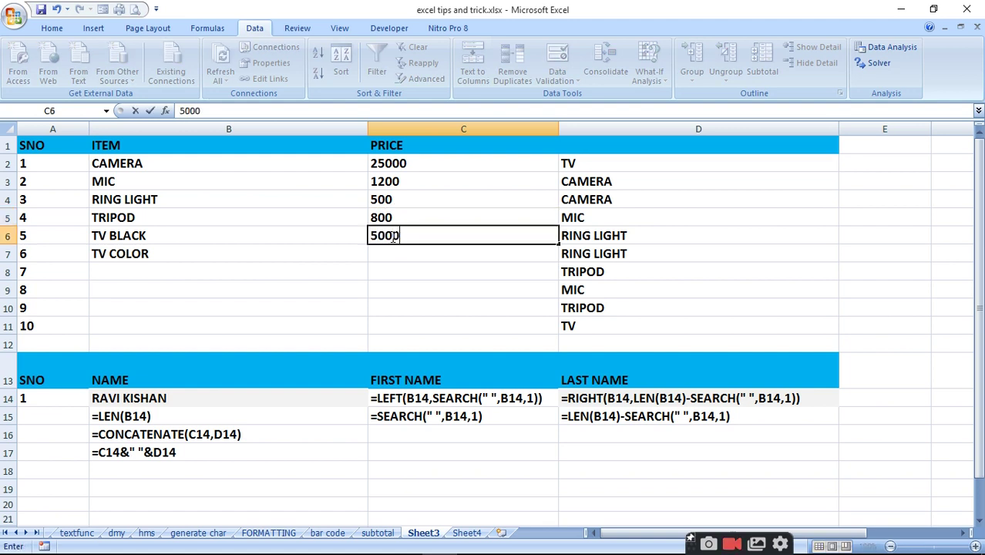
left_click(390, 255)
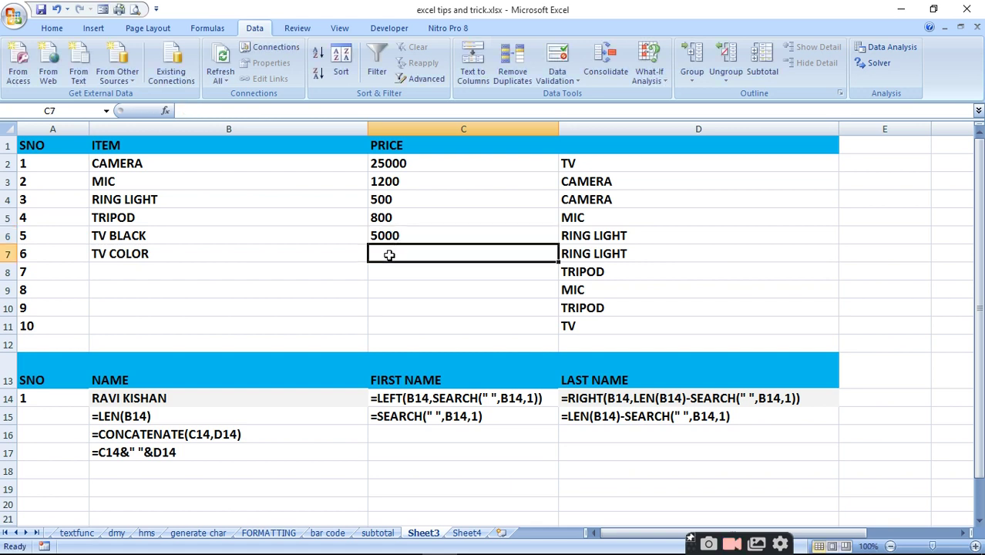
type("50000")
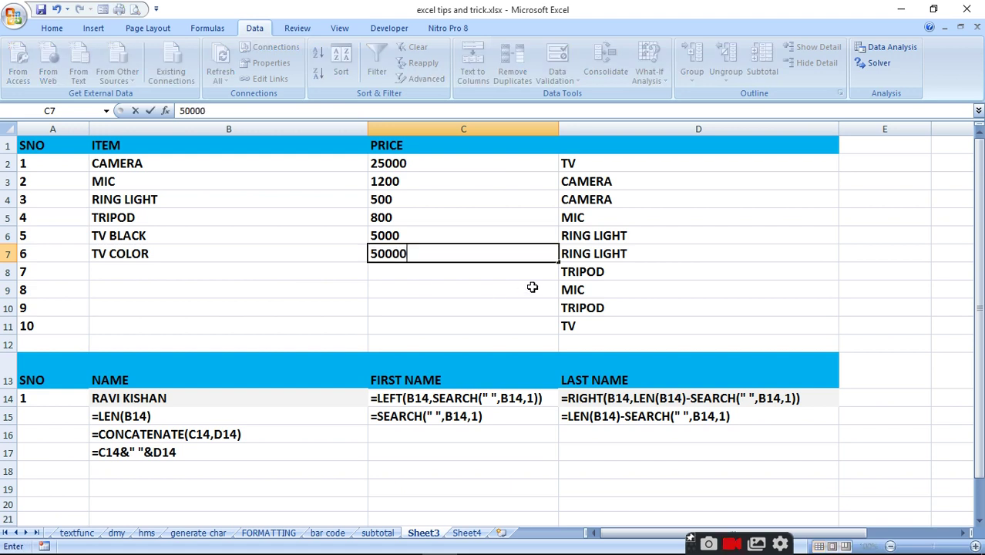
left_click(463, 297)
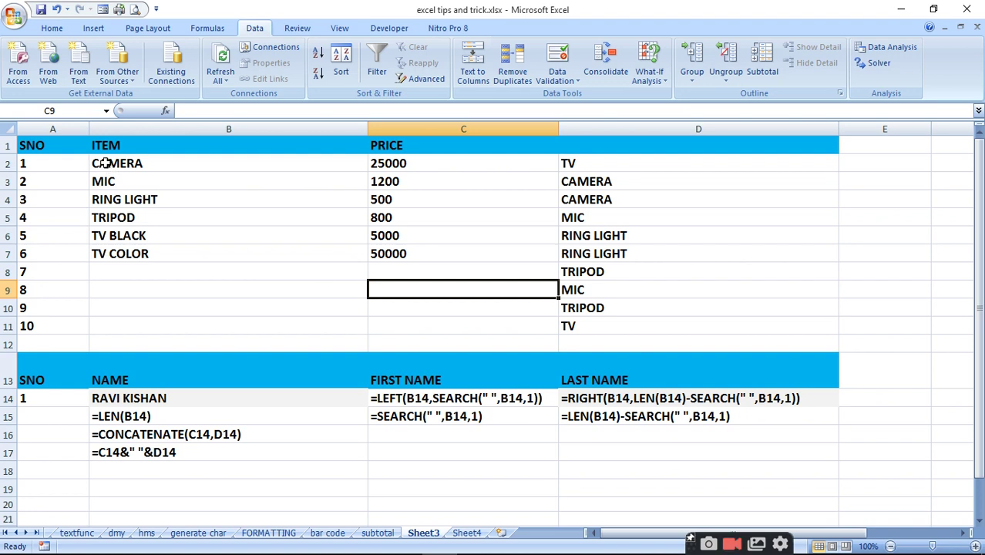
- Sort B2:C7 Z to A by item, giving TV COLOR, TV BLACK, TRIPOD, RING LIGHT, MIC
left_click_drag(102, 162, 436, 245)
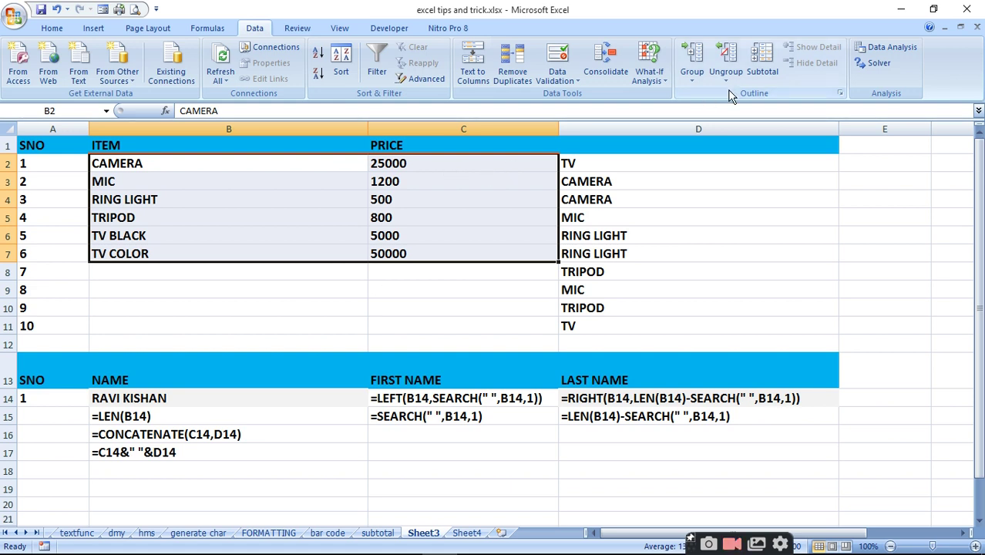
left_click(351, 77)
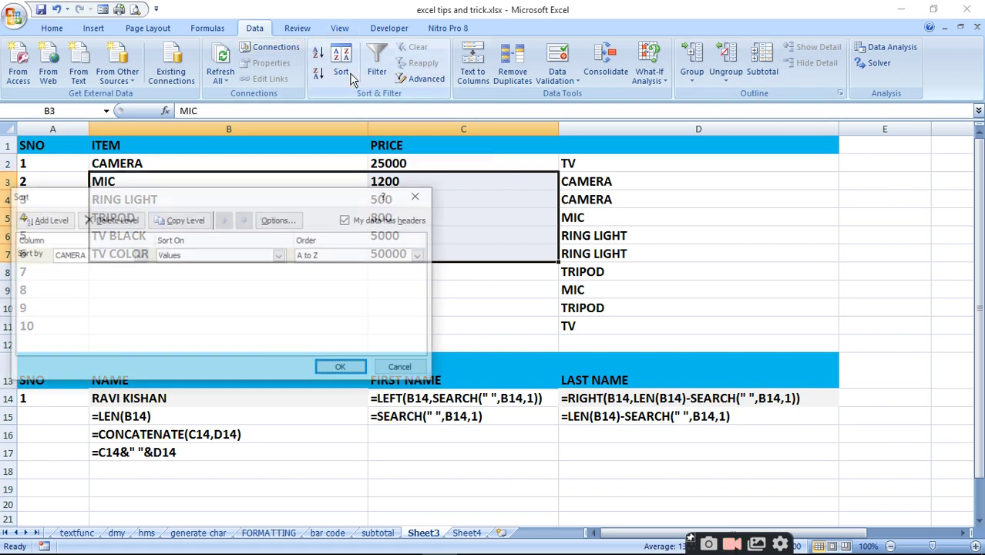
left_click(421, 256)
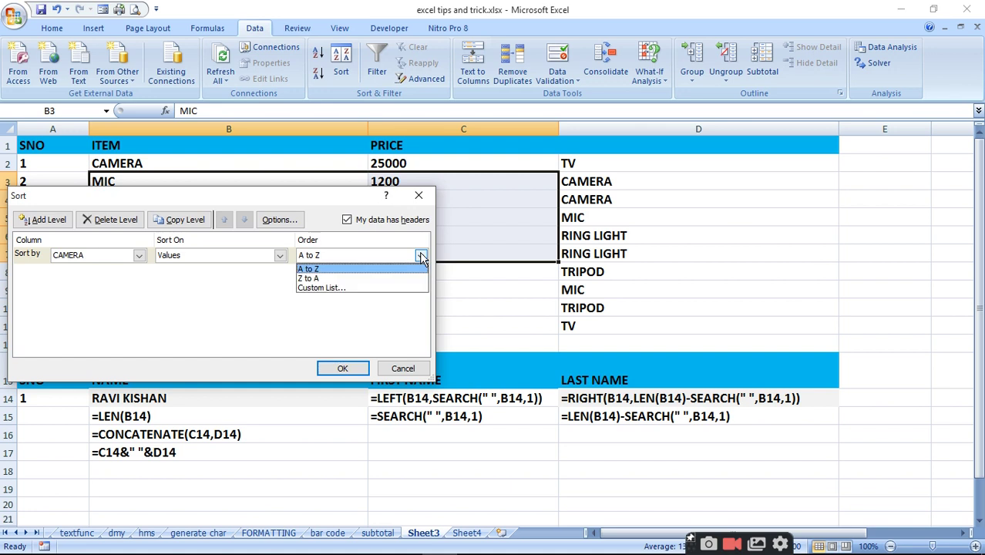
left_click(336, 279)
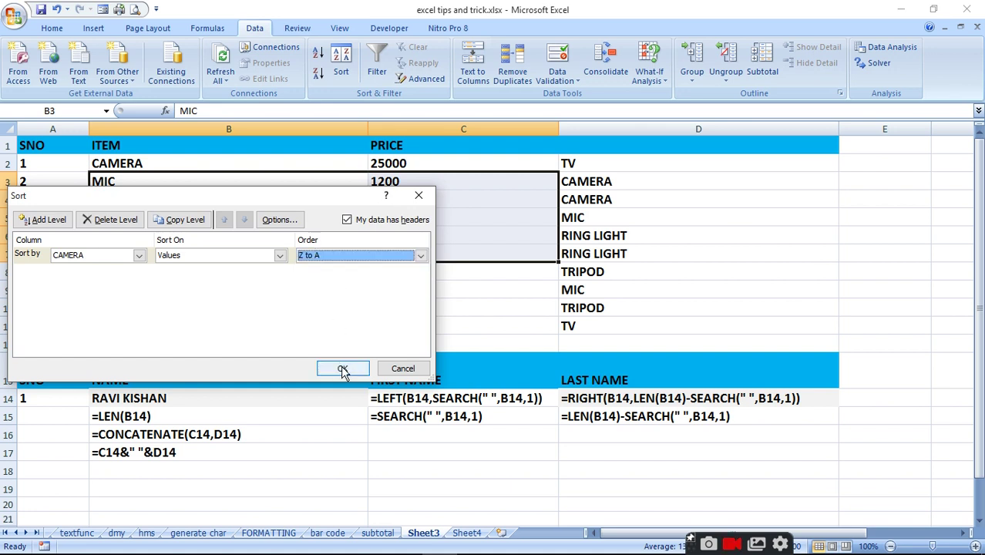
left_click(341, 368)
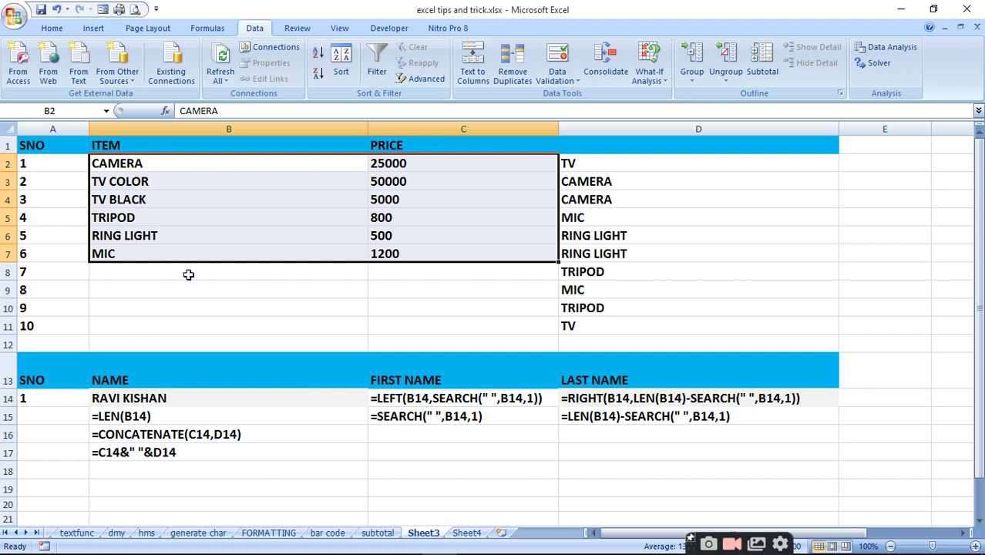
left_click(389, 285)
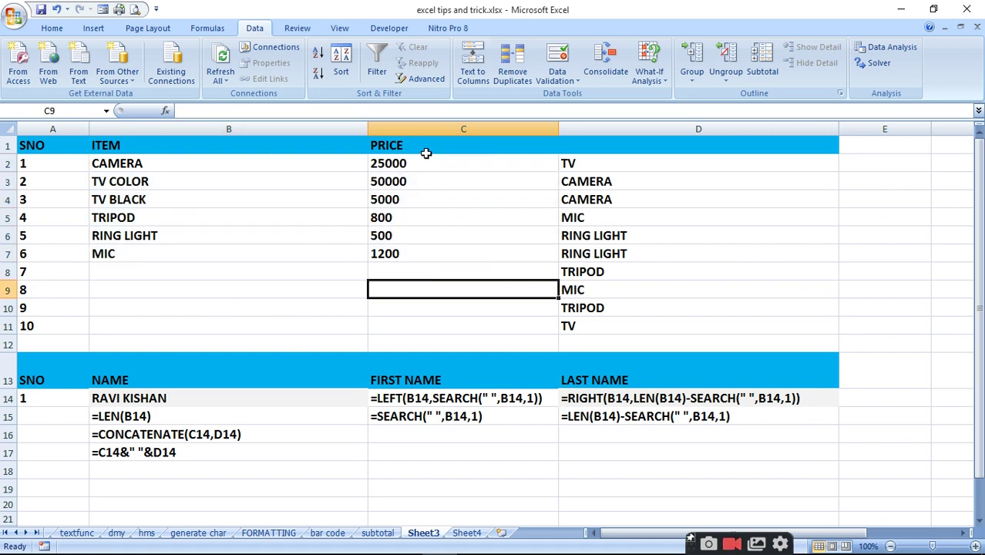
- Delete the old item names from helper range D2:D11
left_click_drag(143, 165, 143, 259)
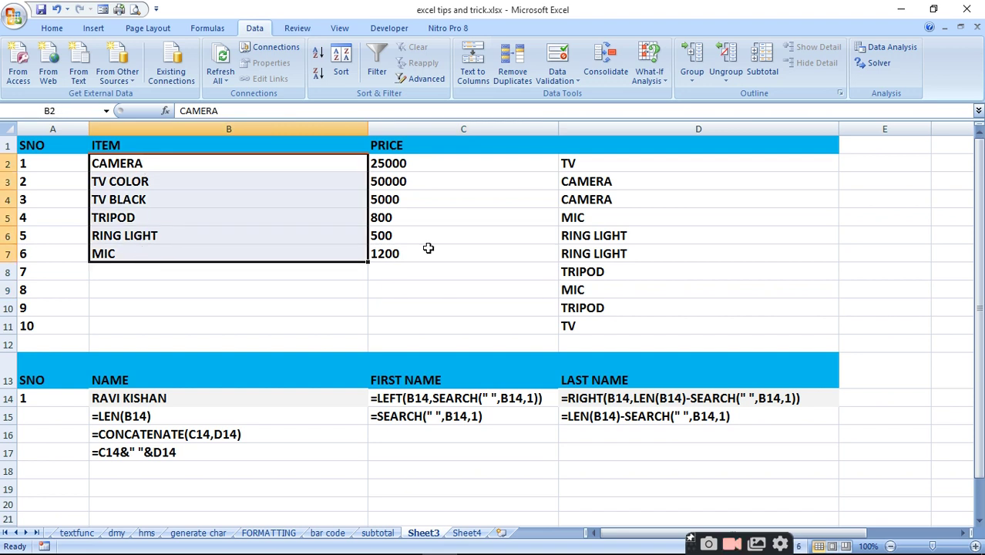
left_click_drag(588, 164, 610, 326)
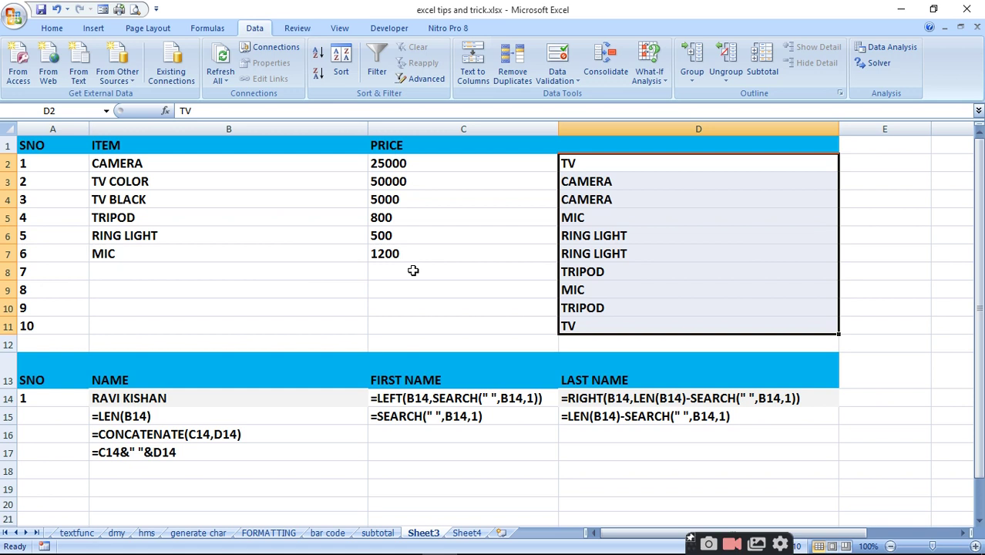
key("Delete")
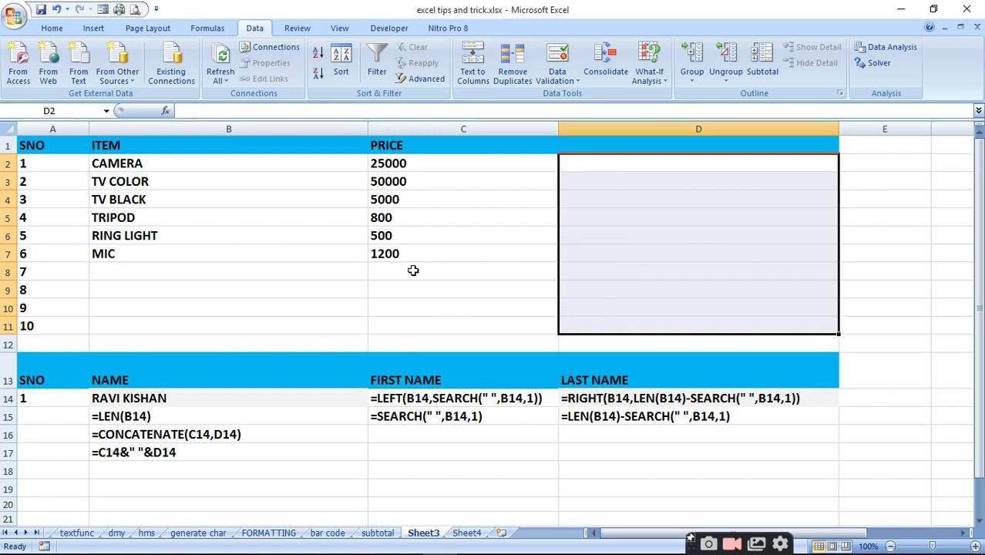